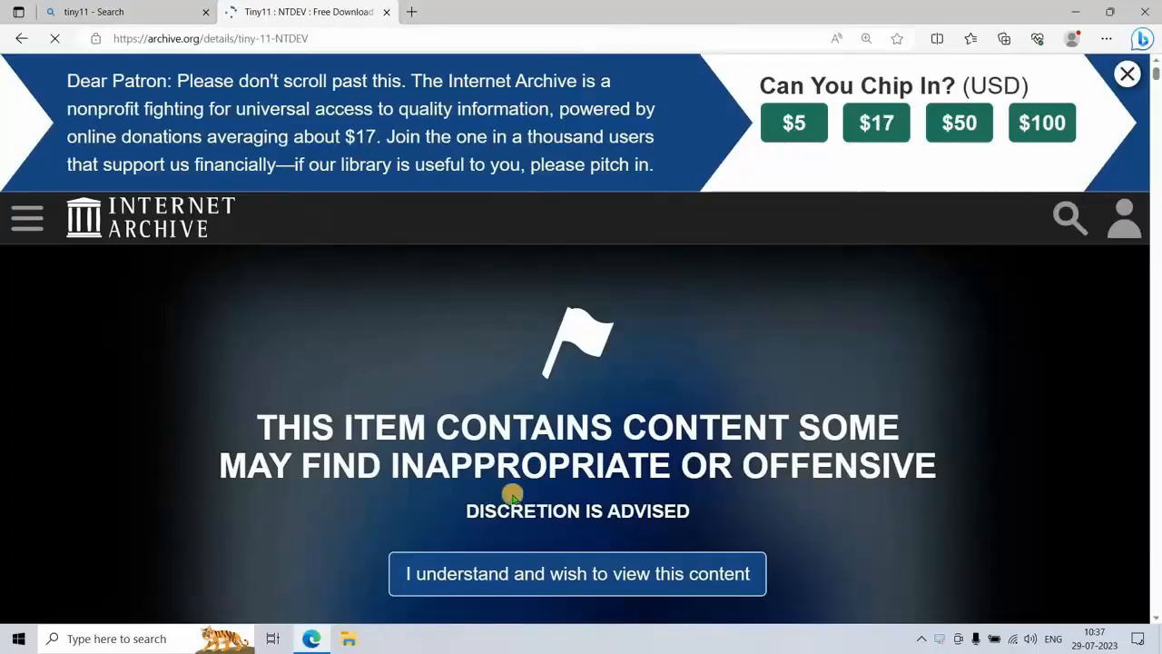
Start downloading the 22H2 Beta2(no sysreq) ISO image from the Tiny11 archive page, then cancel that download
scroll(591, 435, "down", 2)
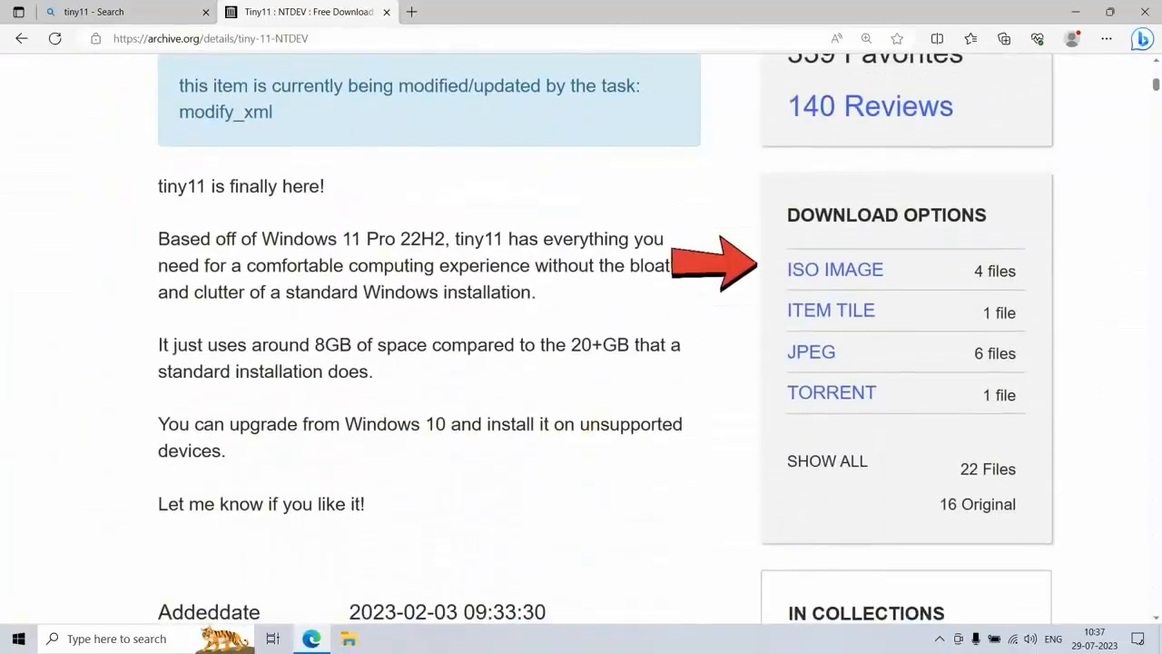
left_click(817, 271)
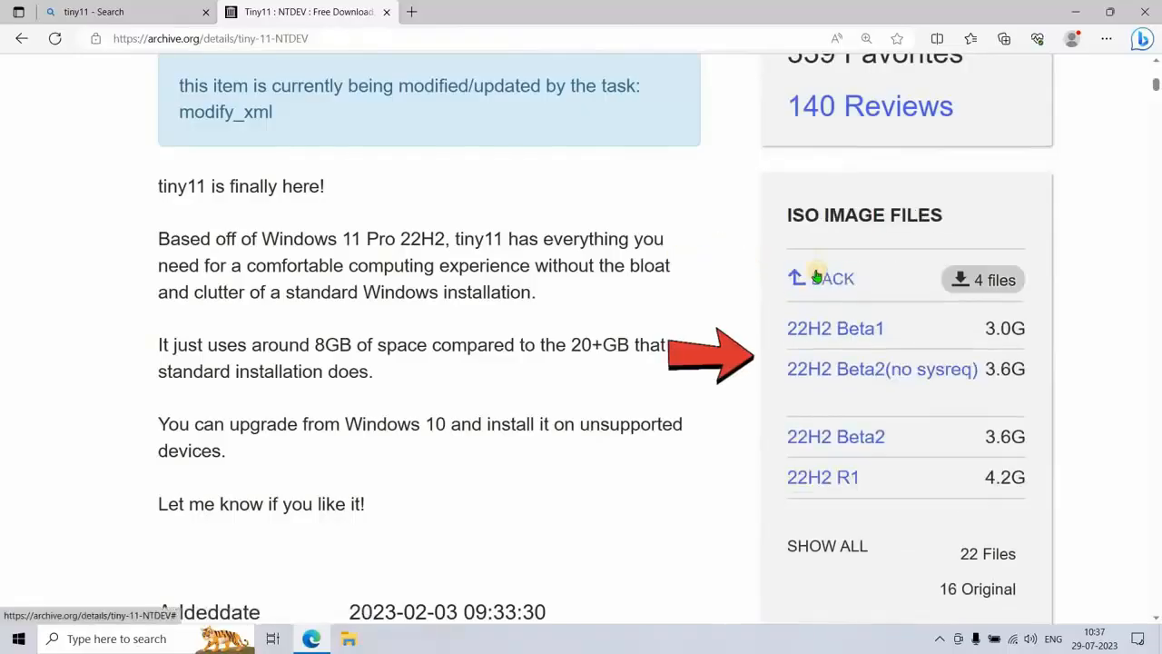
mouse_move(832, 375)
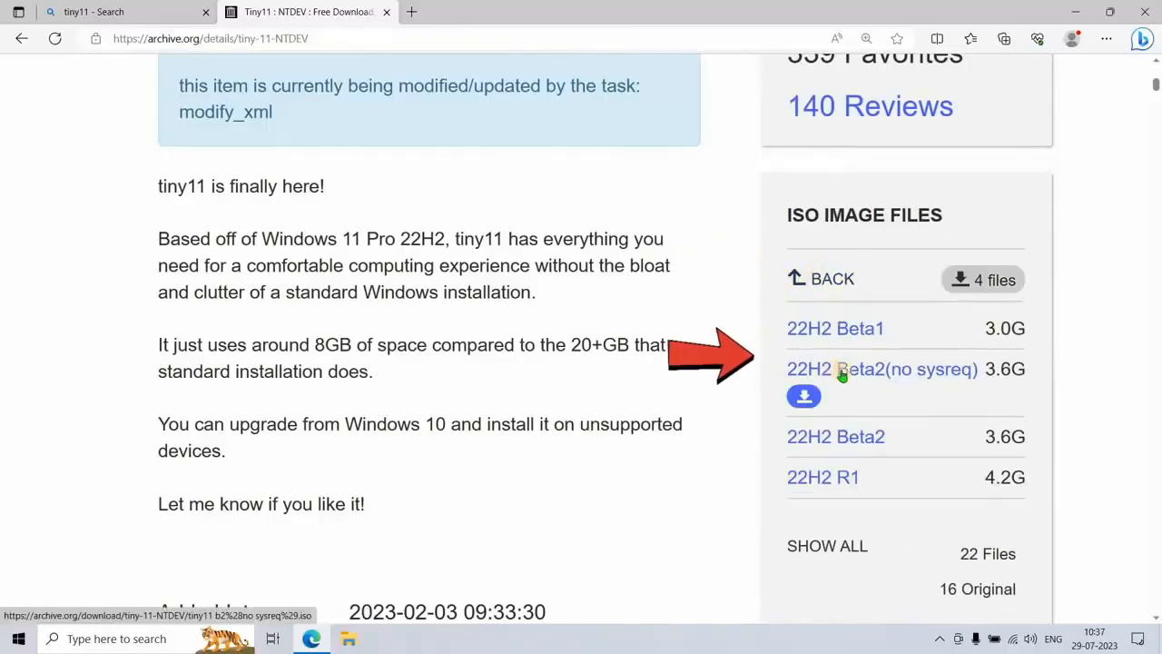
left_click(837, 376)
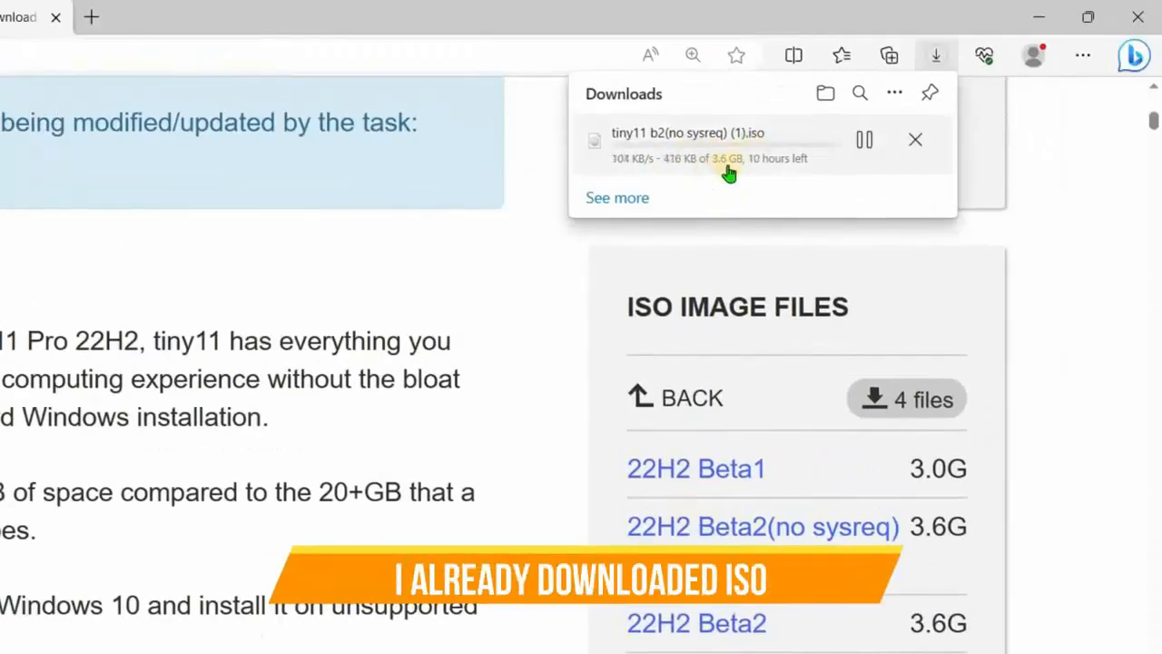
left_click(917, 147)
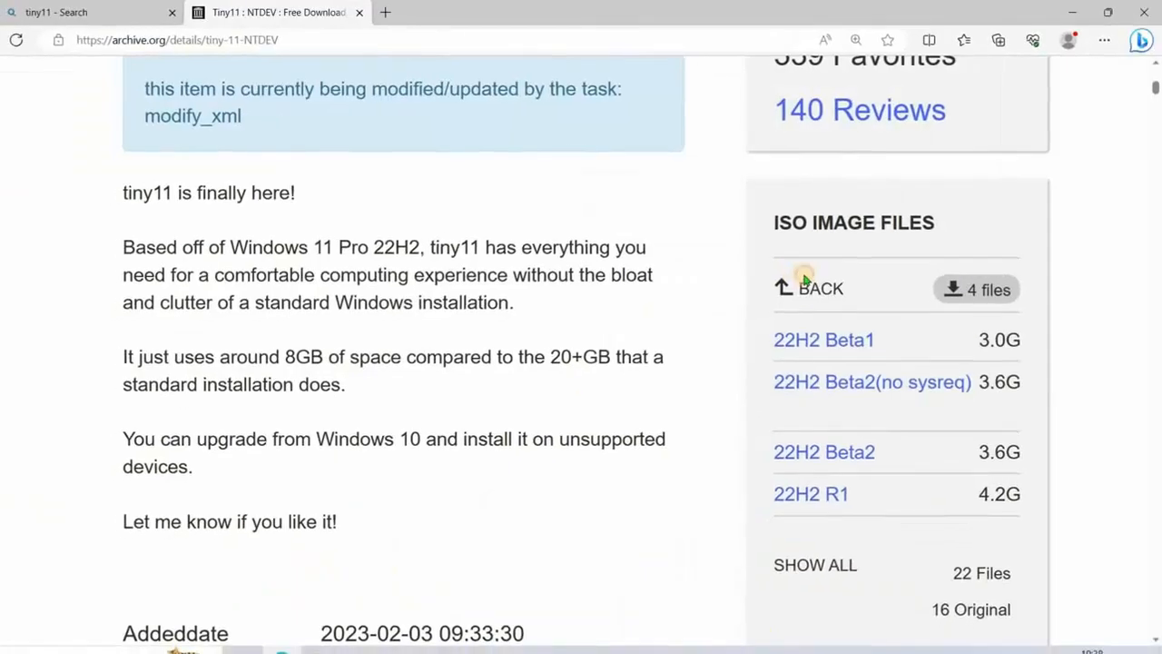
Close the browser and open the tool for creating and formatting hard disk partitions by searching for "disk pa"
left_click(813, 284)
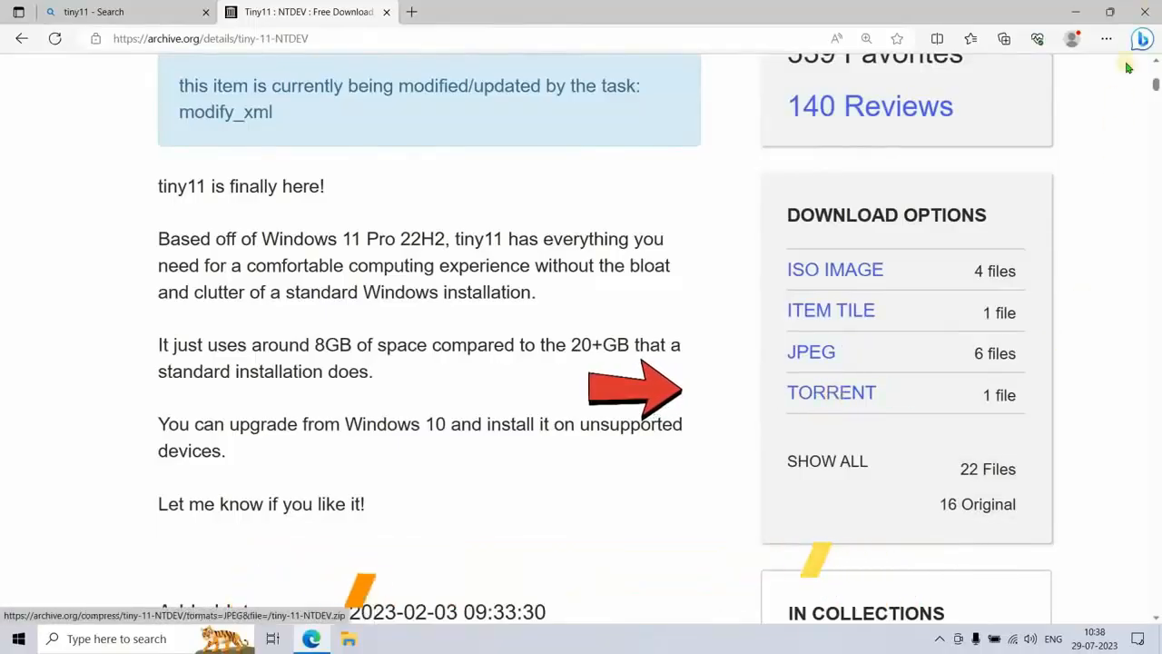
left_click(1146, 11)
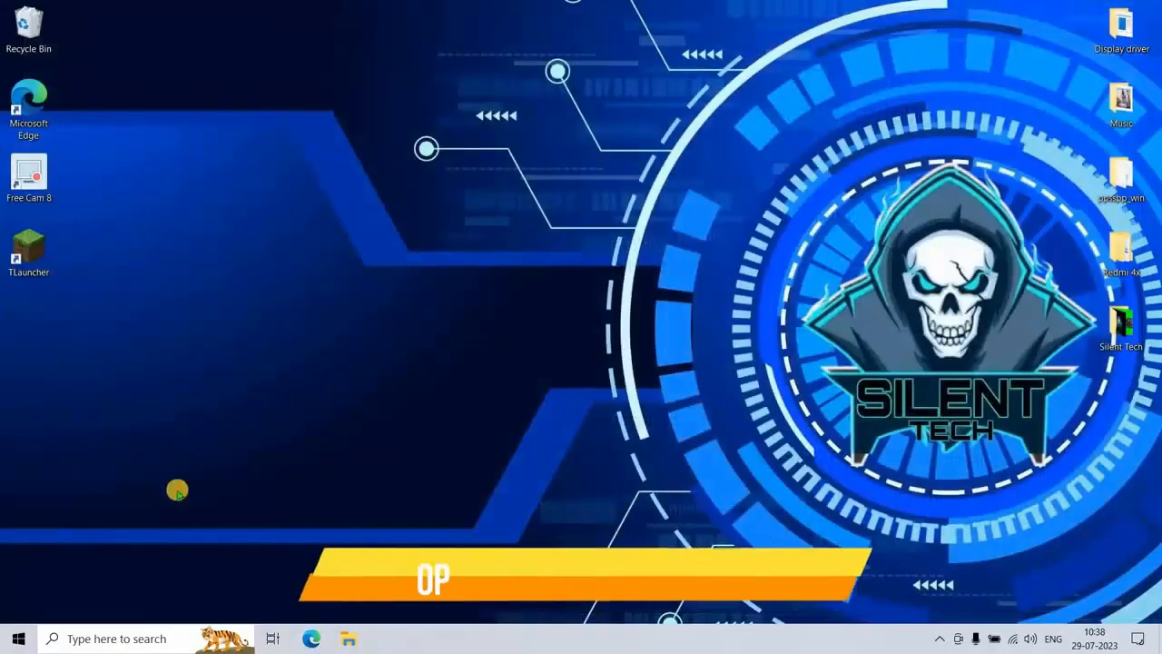
left_click(5, 646)
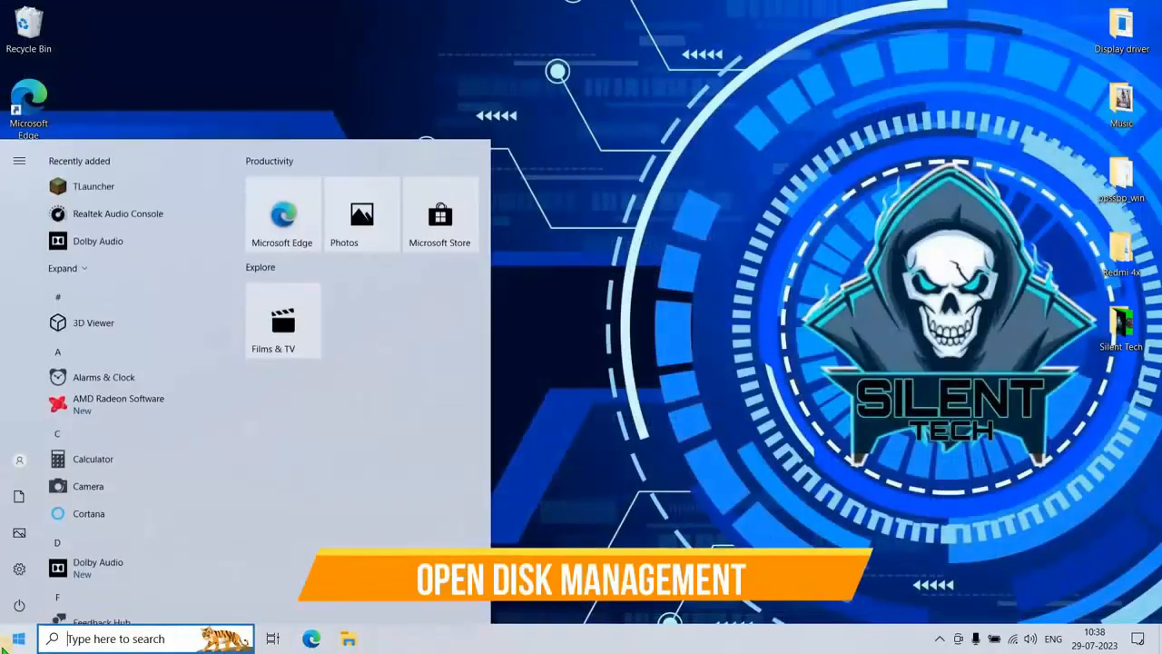
type("di")
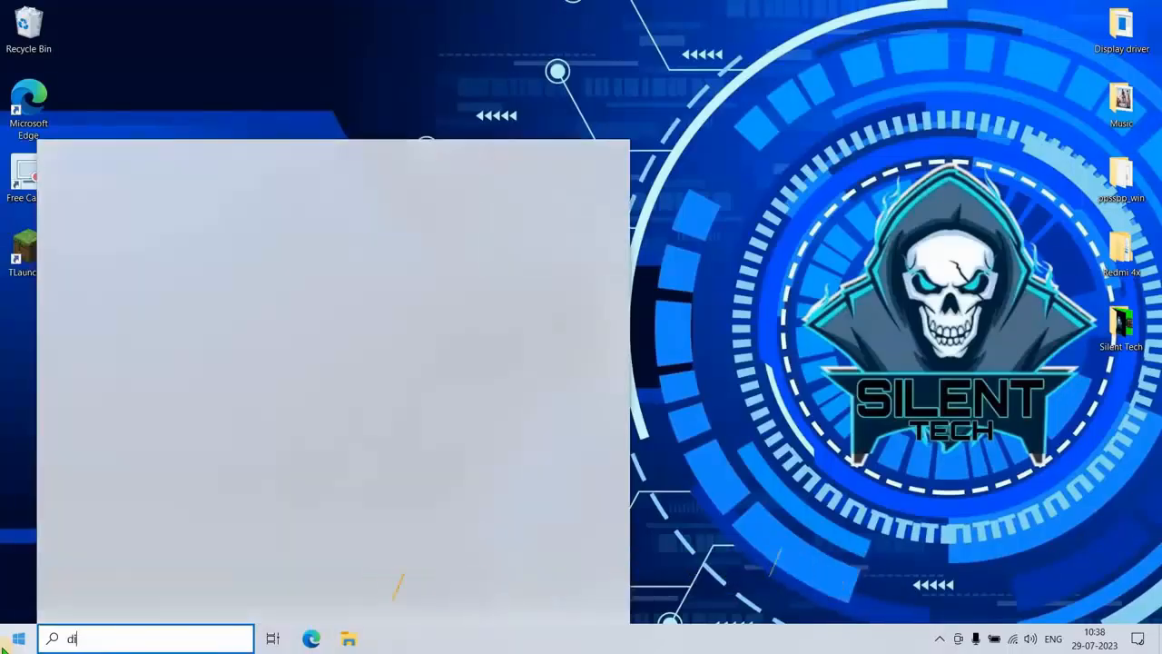
type("sk pa")
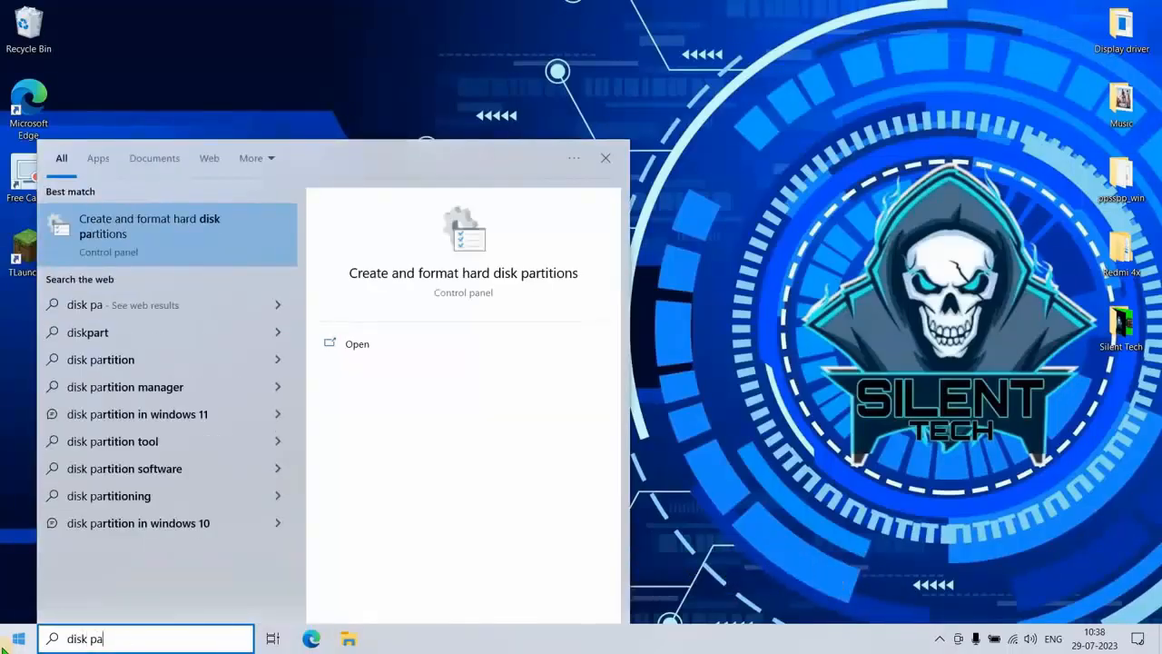
left_click(345, 347)
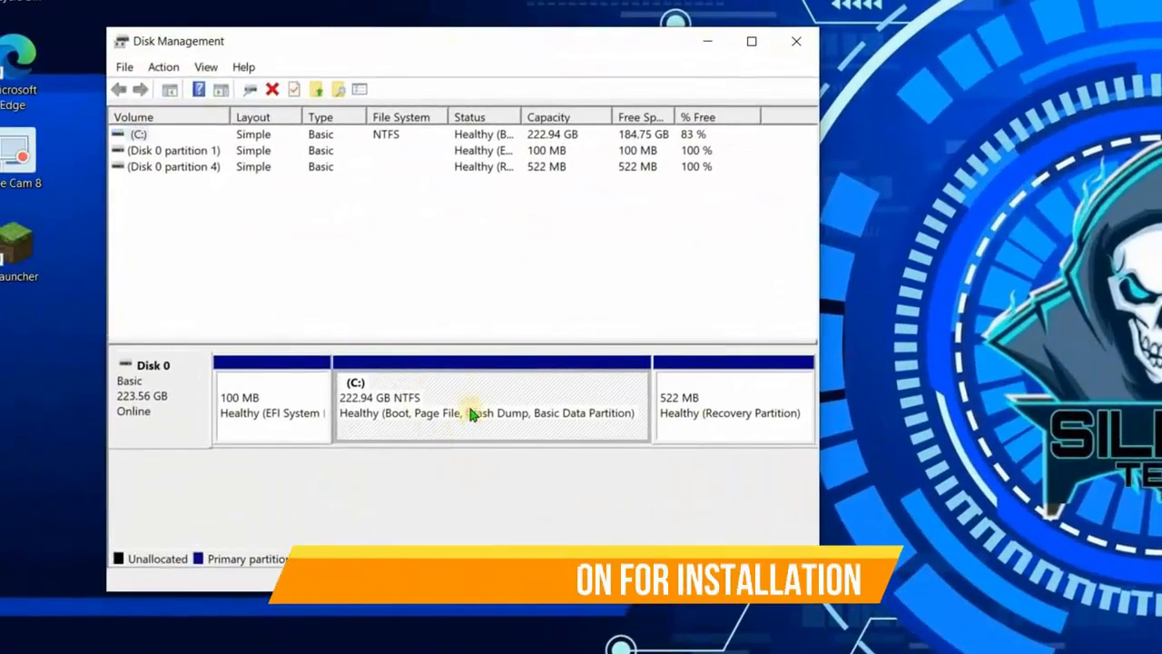
Shrink the C: volume on Disk 0 by 10000 MB to free up unallocated space
right_click(469, 413)
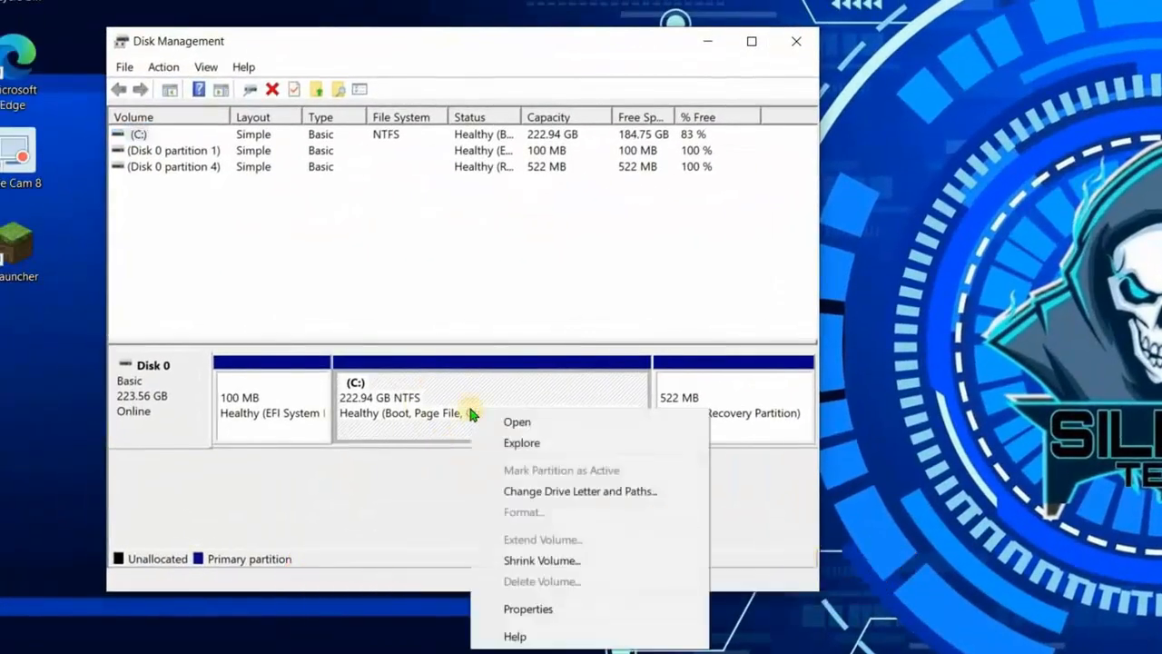
left_click(514, 561)
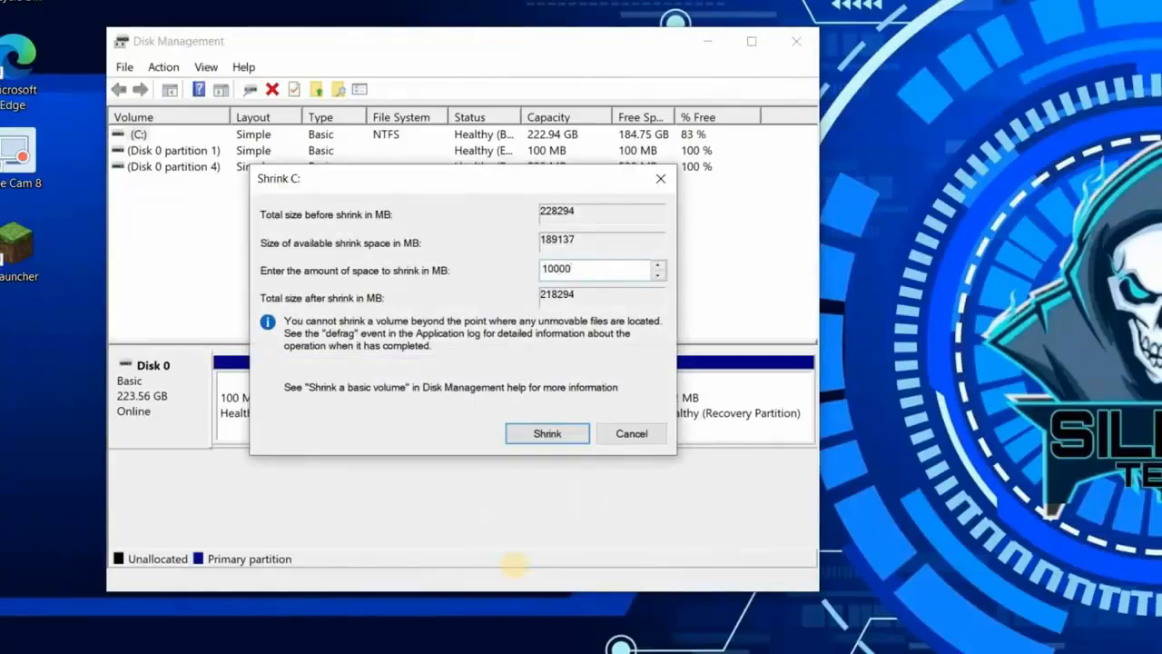
left_click(549, 441)
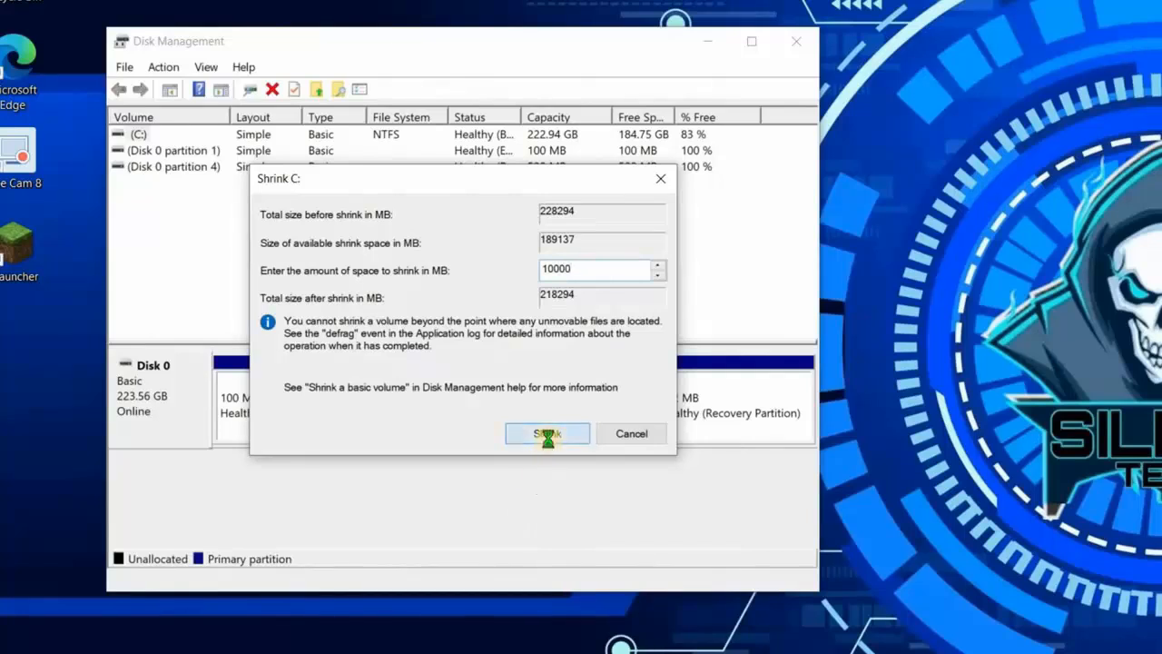
Create a 10000 MB simple NTFS volume labelled Tiny11 with drive letter D in the unallocated space, and close Disk Management
left_click(577, 410)
right_click(582, 418)
left_click(610, 431)
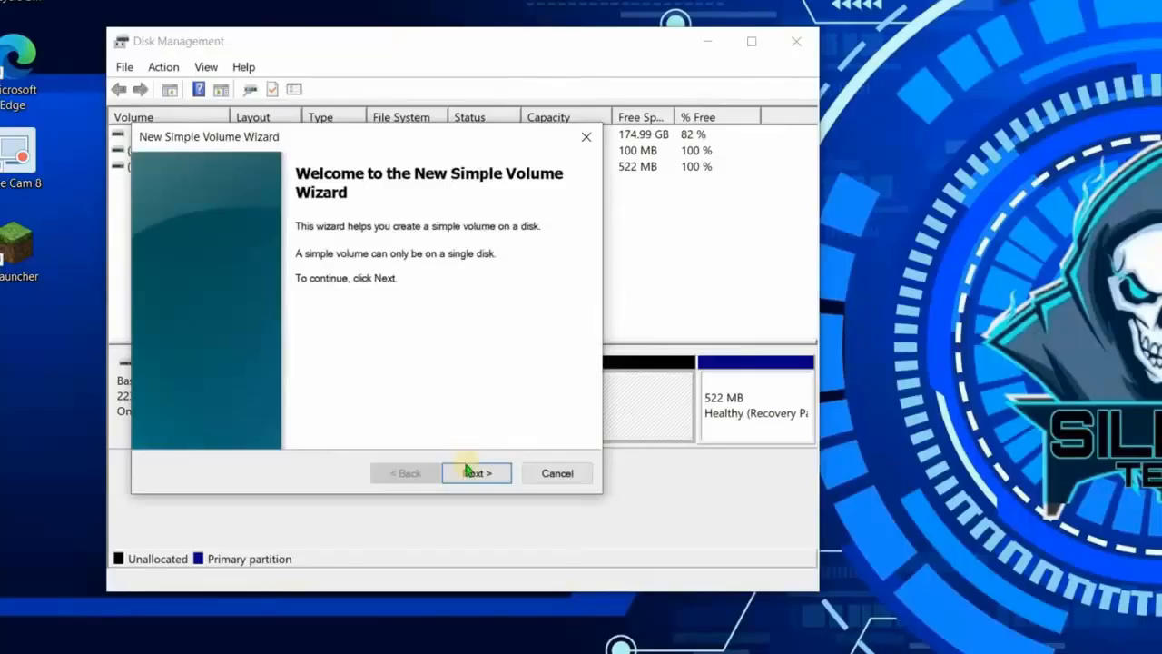
left_click(467, 476)
left_click(467, 475)
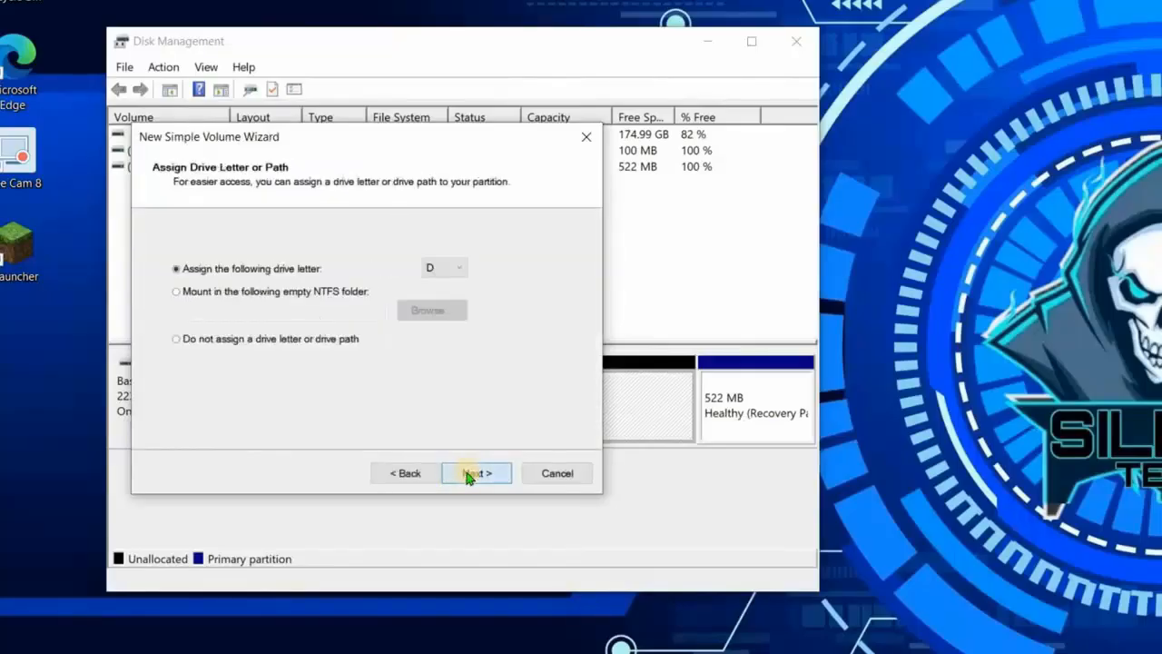
left_click(466, 475)
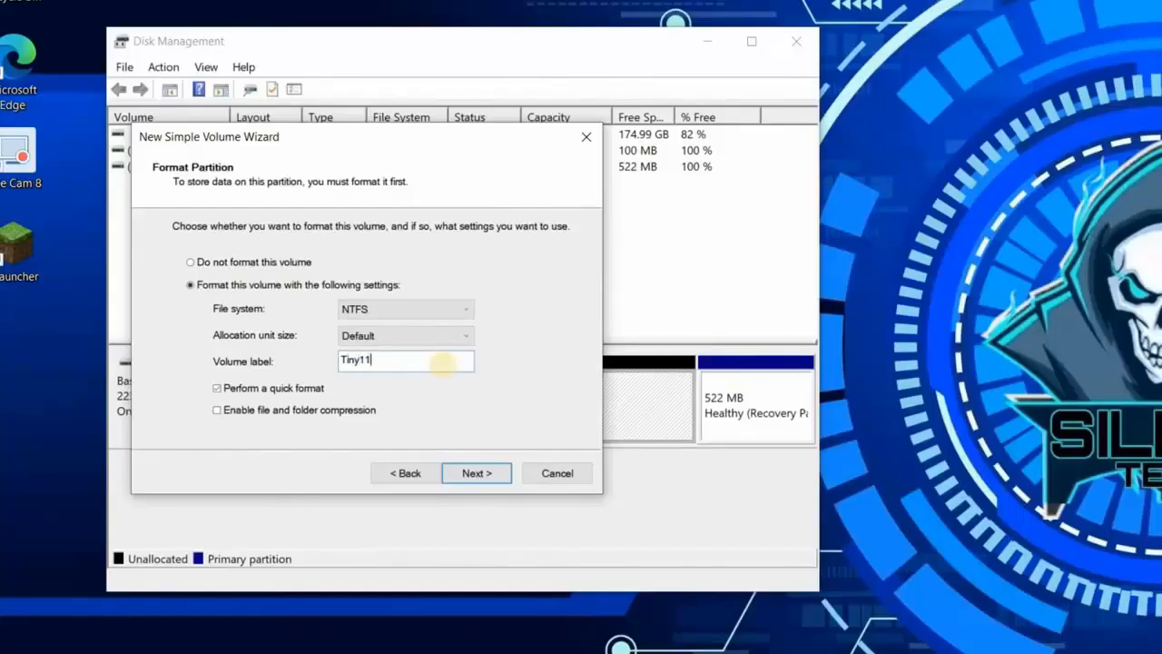
left_click(476, 473)
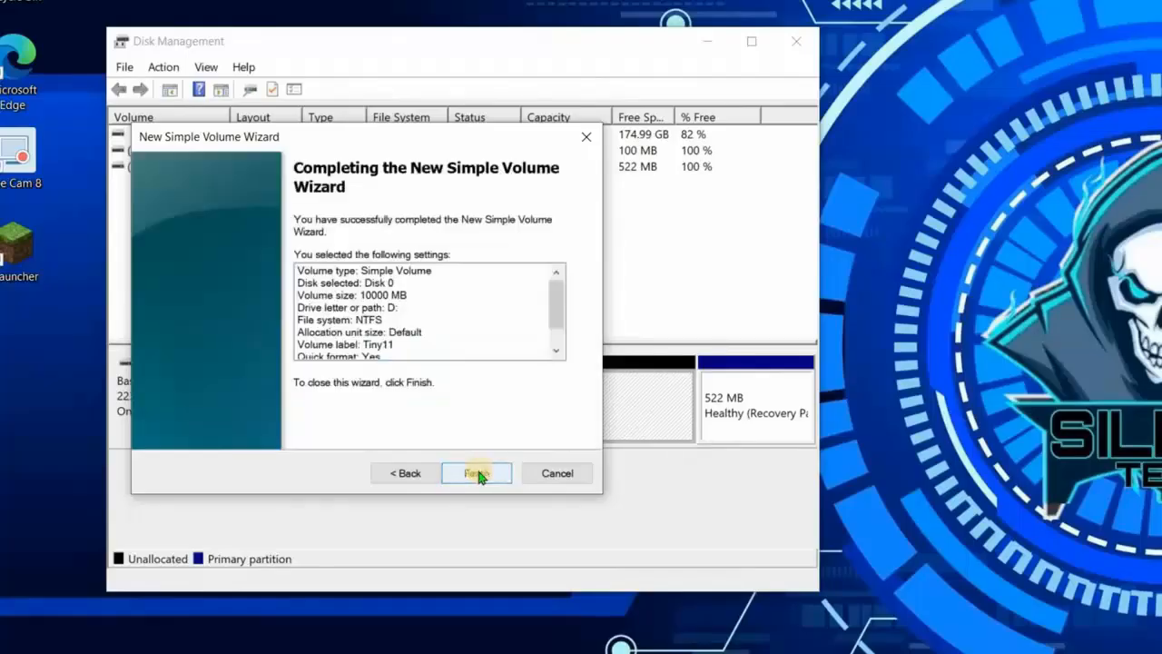
left_click(479, 474)
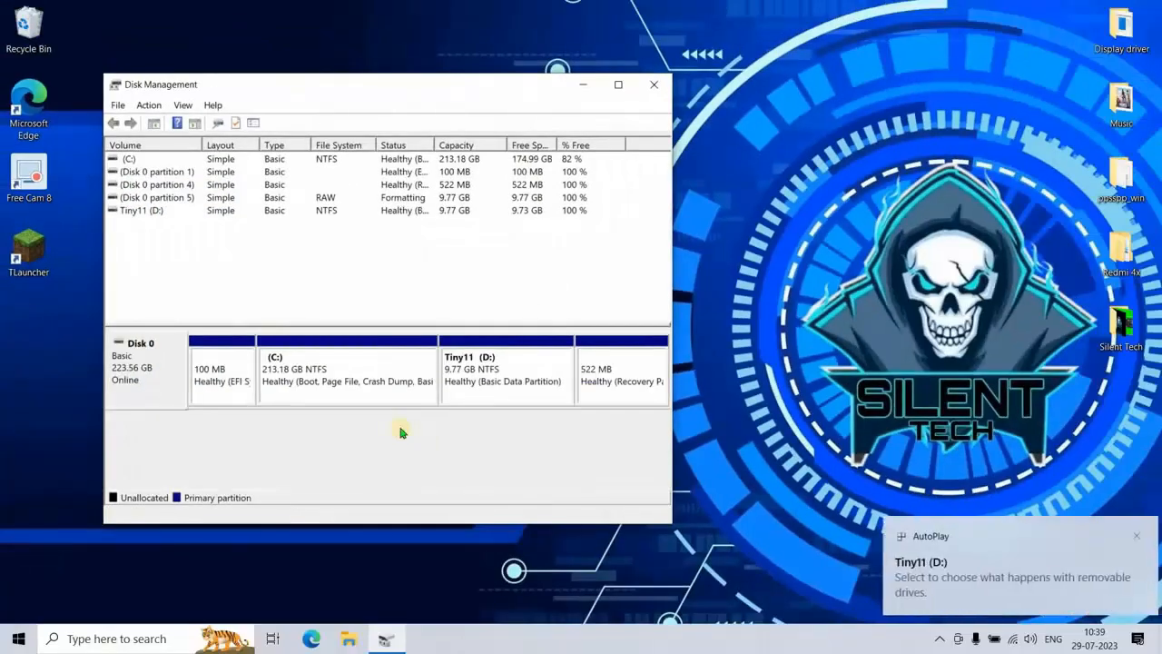
left_click(653, 83)
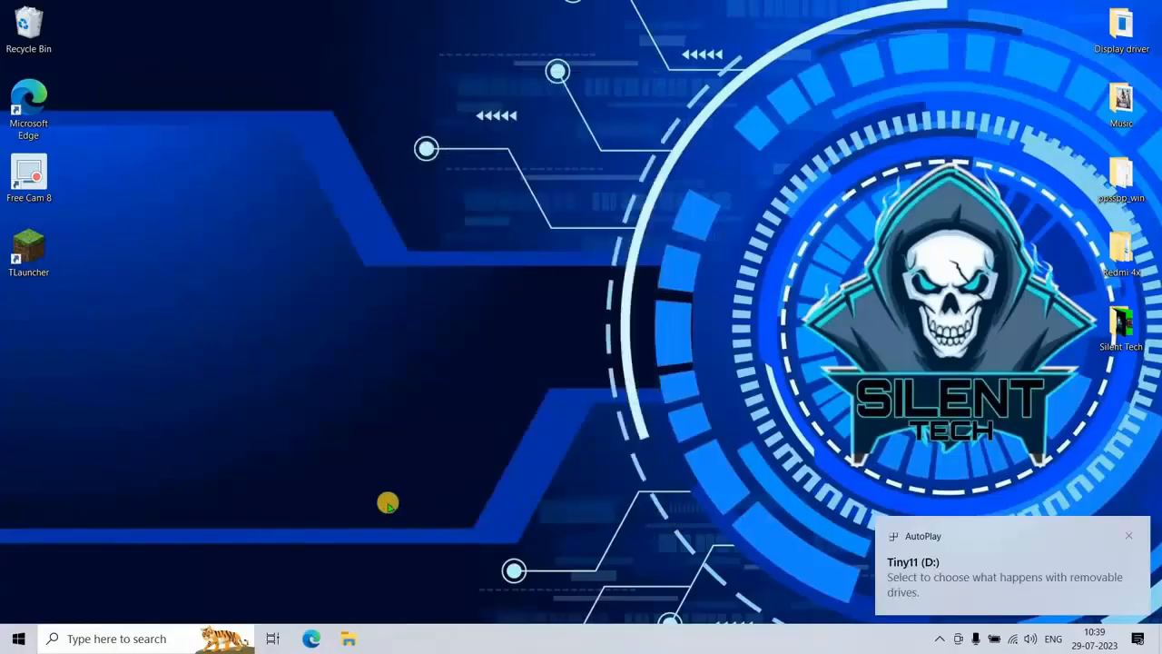
Mount the tiny11 b2(no sysreq) disc image from the Downloads folder, allowing the file to open
left_click(348, 638)
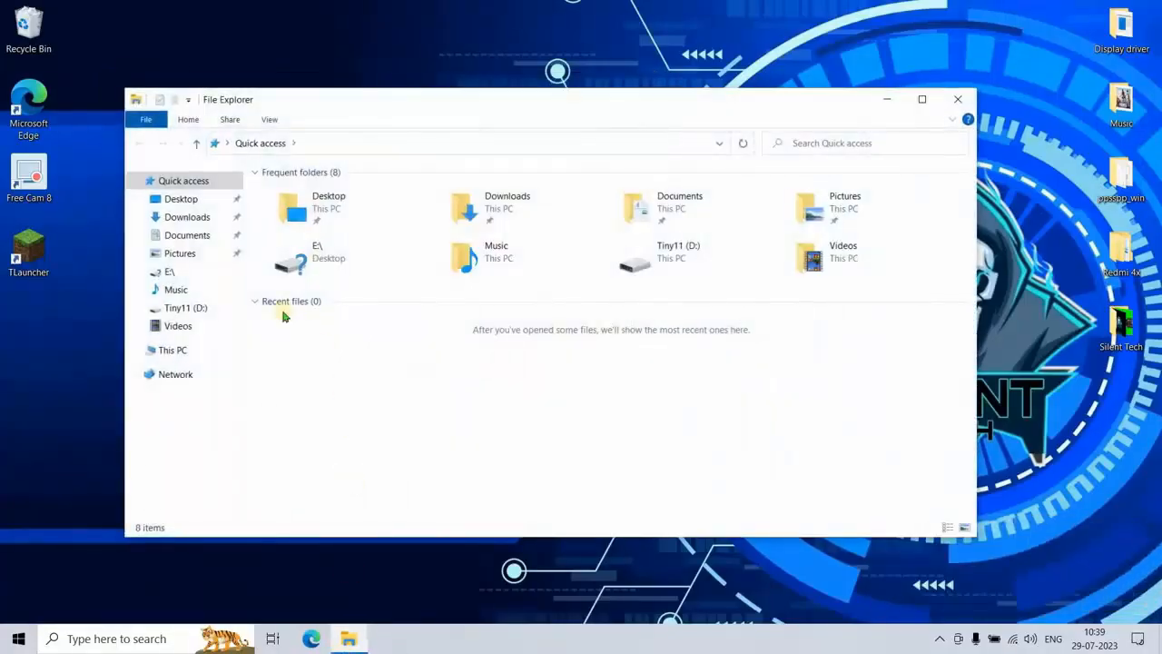
left_click(184, 199)
left_click(194, 222)
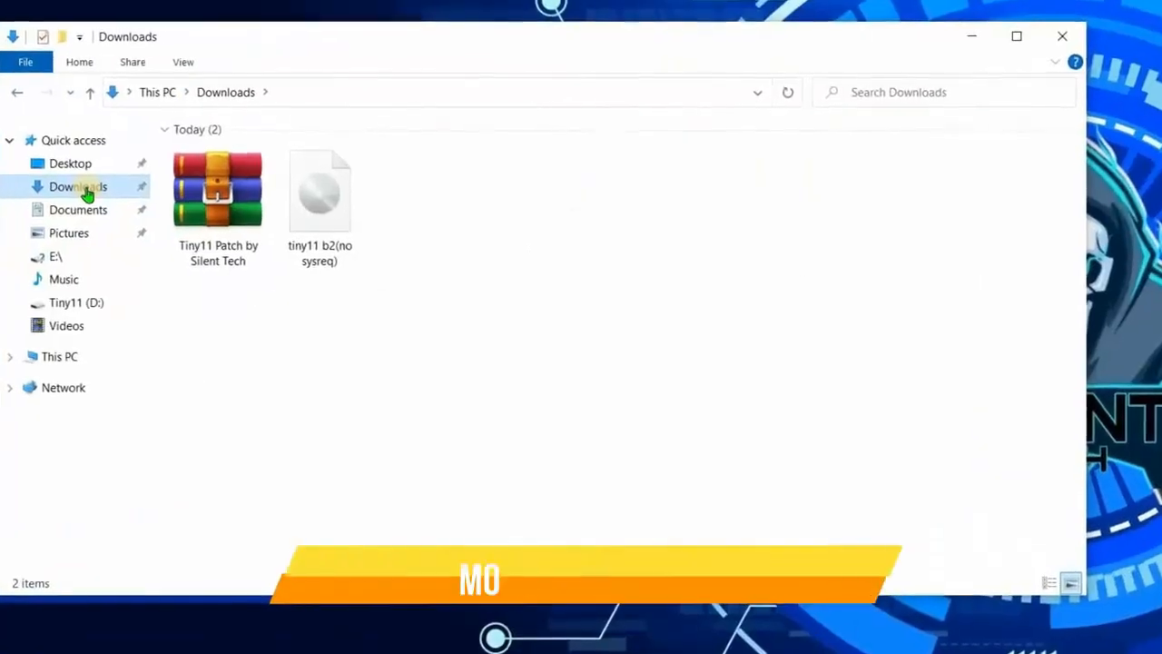
left_click(316, 234)
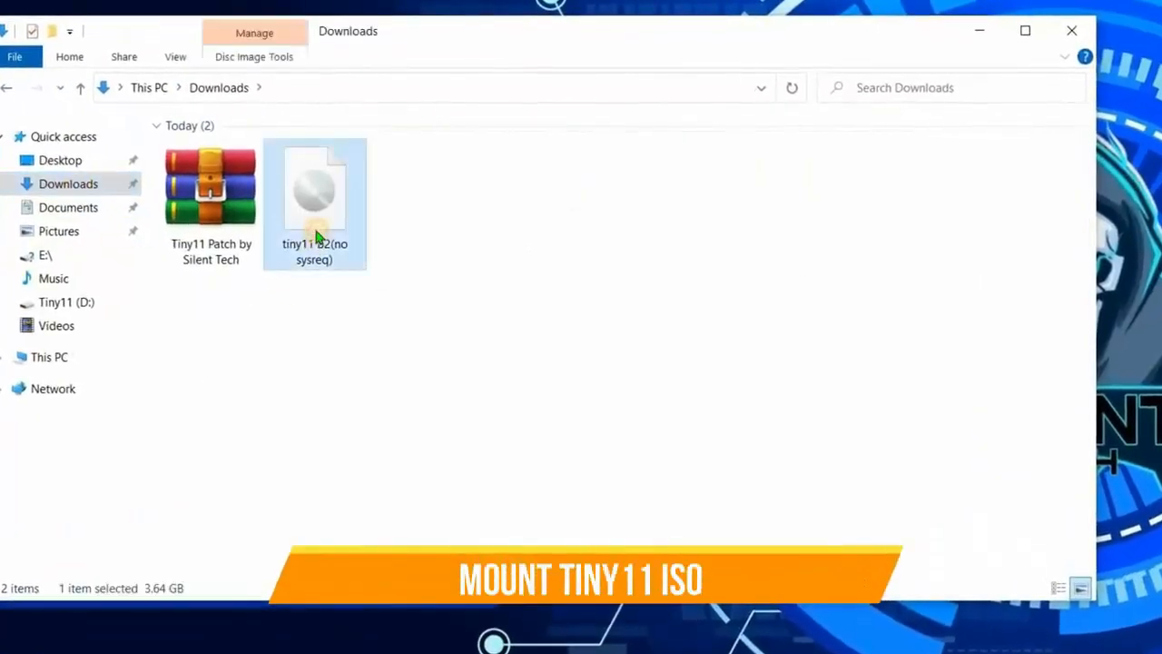
right_click(316, 234)
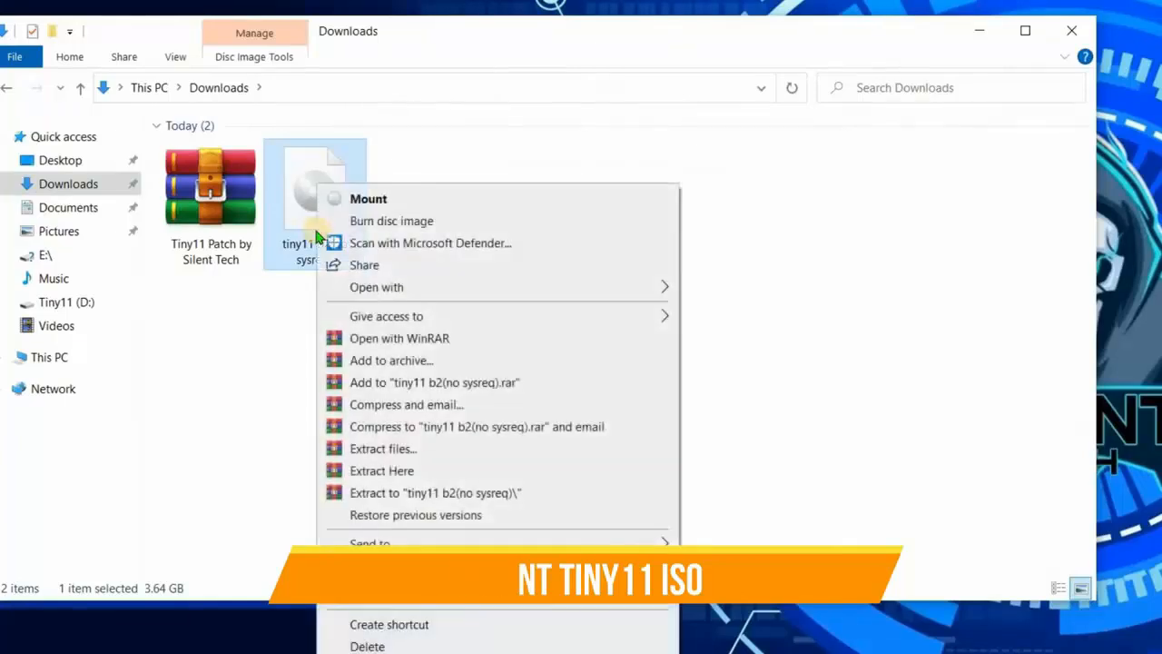
left_click(343, 196)
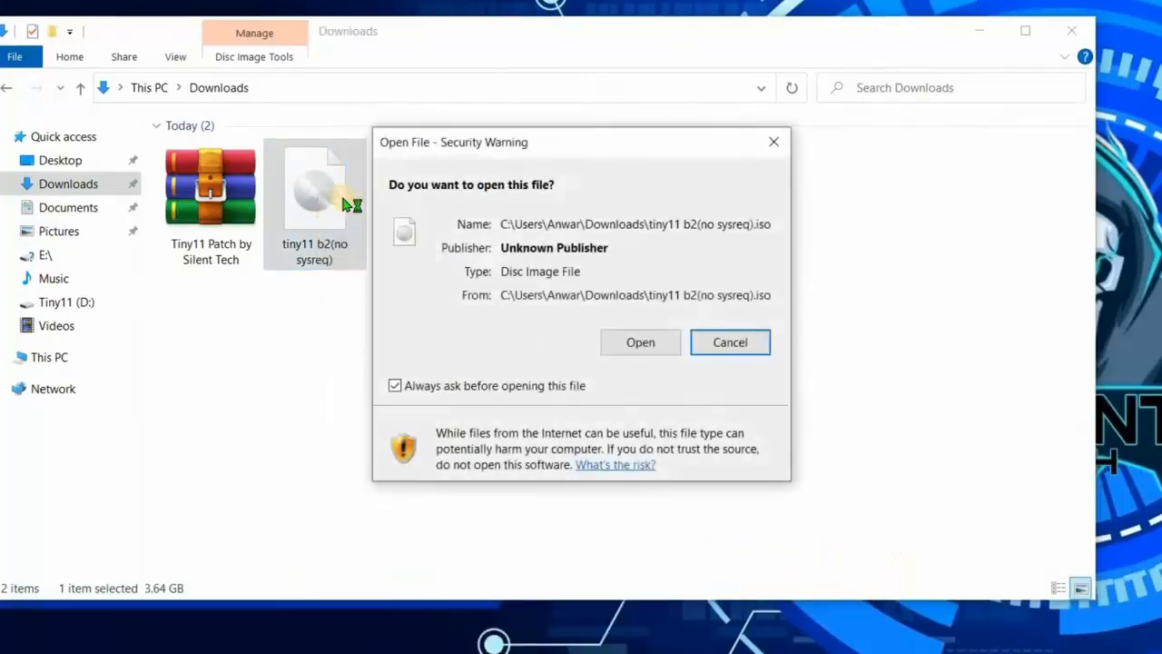
left_click(626, 341)
Copy all files and folders from the mounted tiny11 DVD drive (E:) into the Tiny11 (D:) drive
left_click_drag(497, 423, 308, 152)
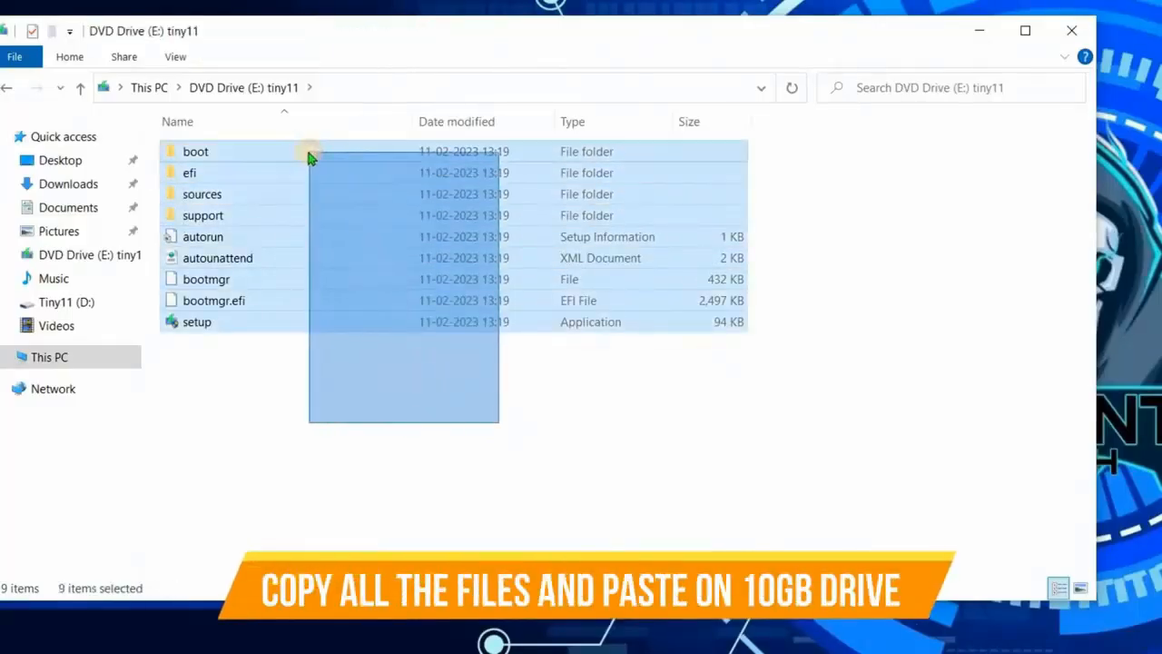
right_click(310, 154)
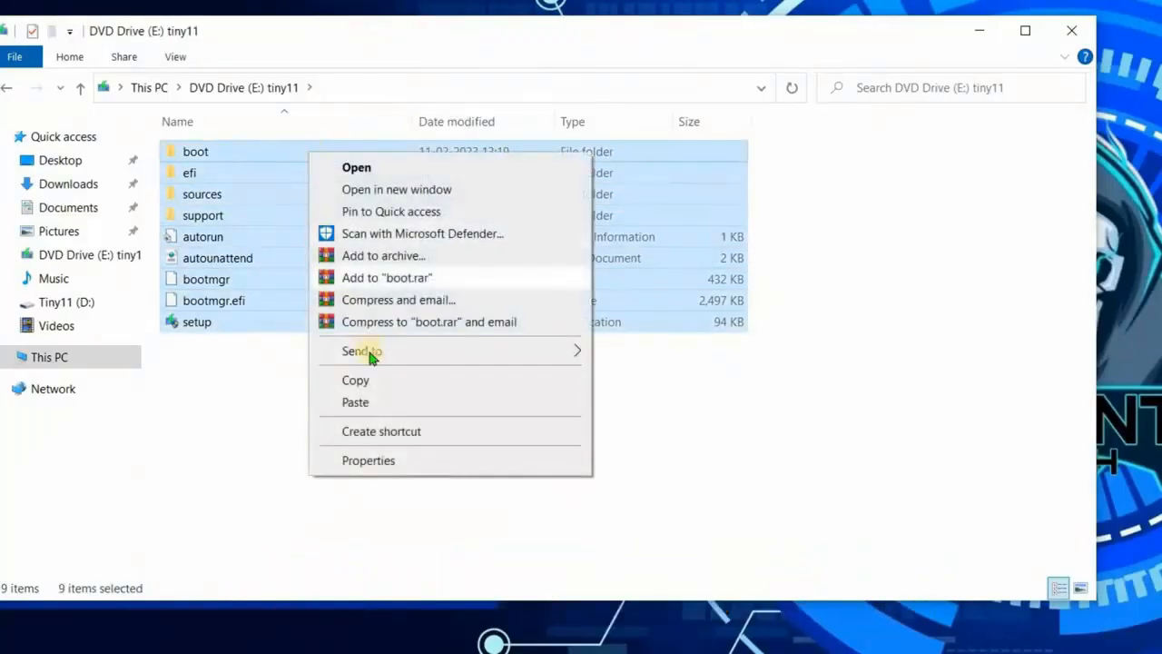
left_click(374, 379)
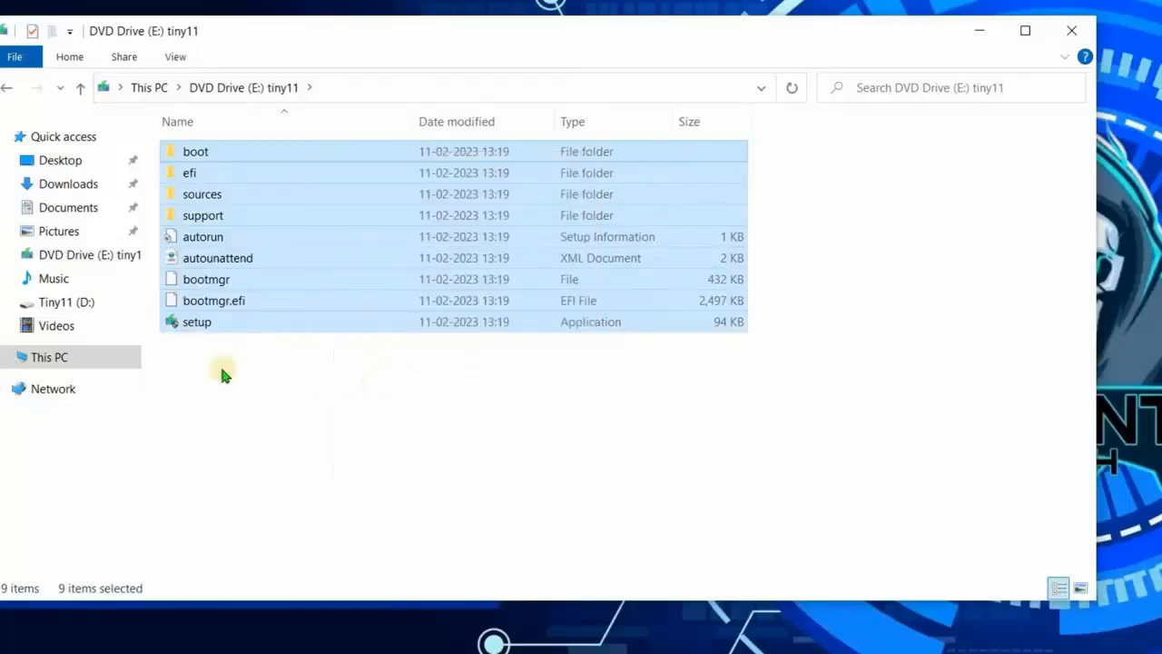
left_click(120, 363)
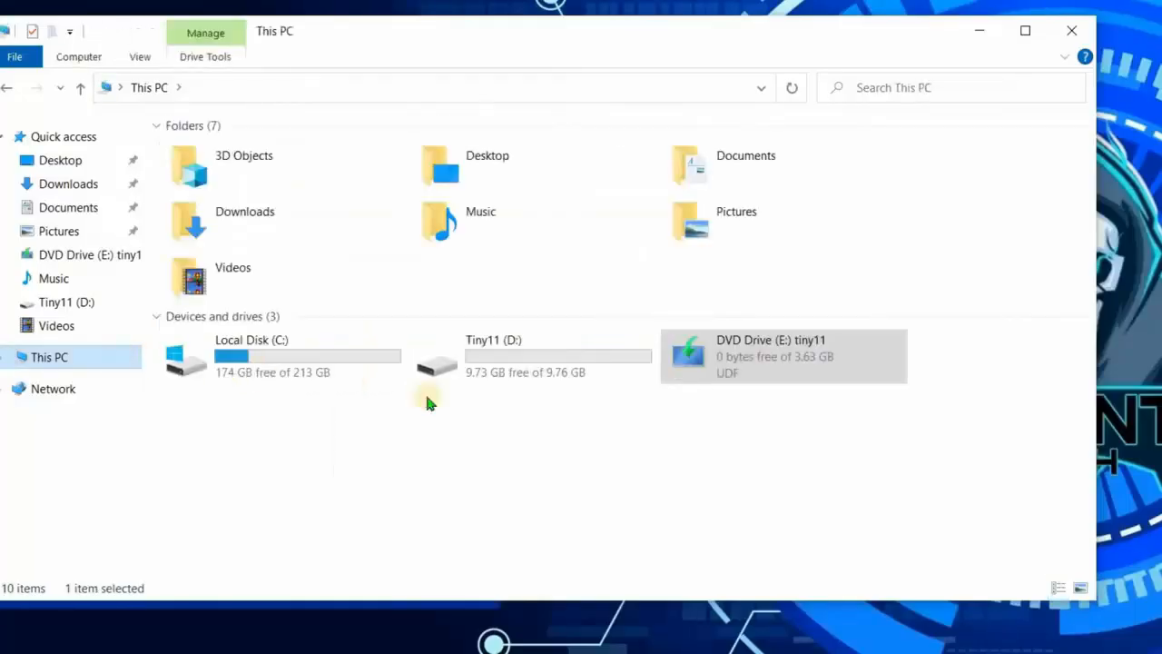
left_click(518, 377)
double_click(518, 376)
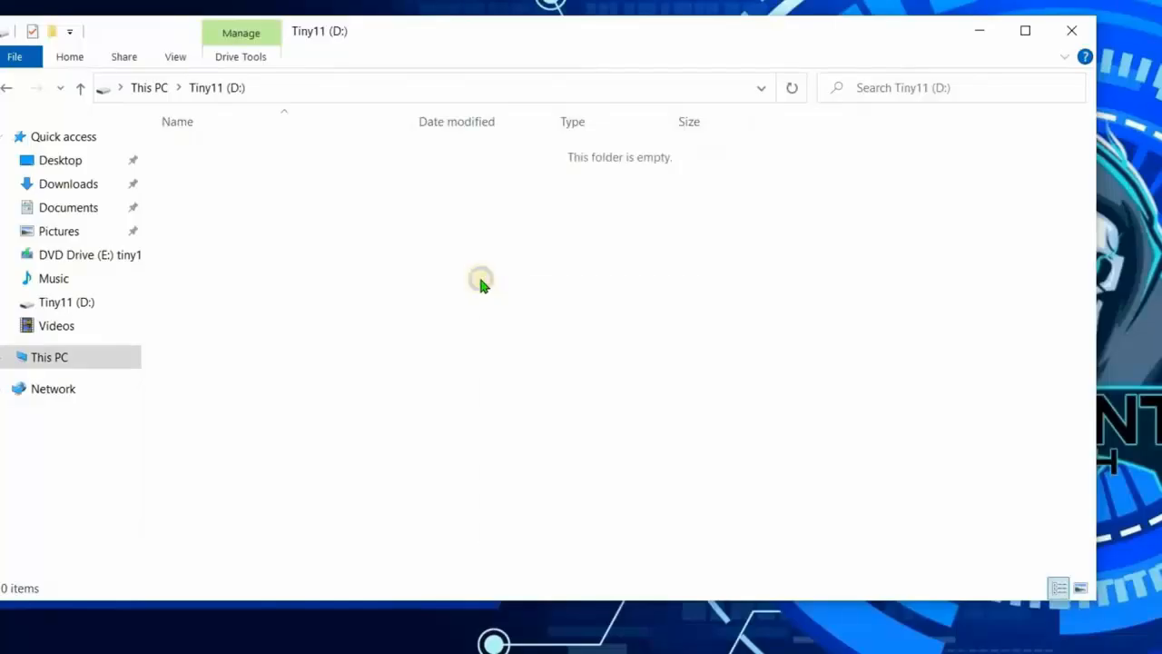
right_click(481, 284)
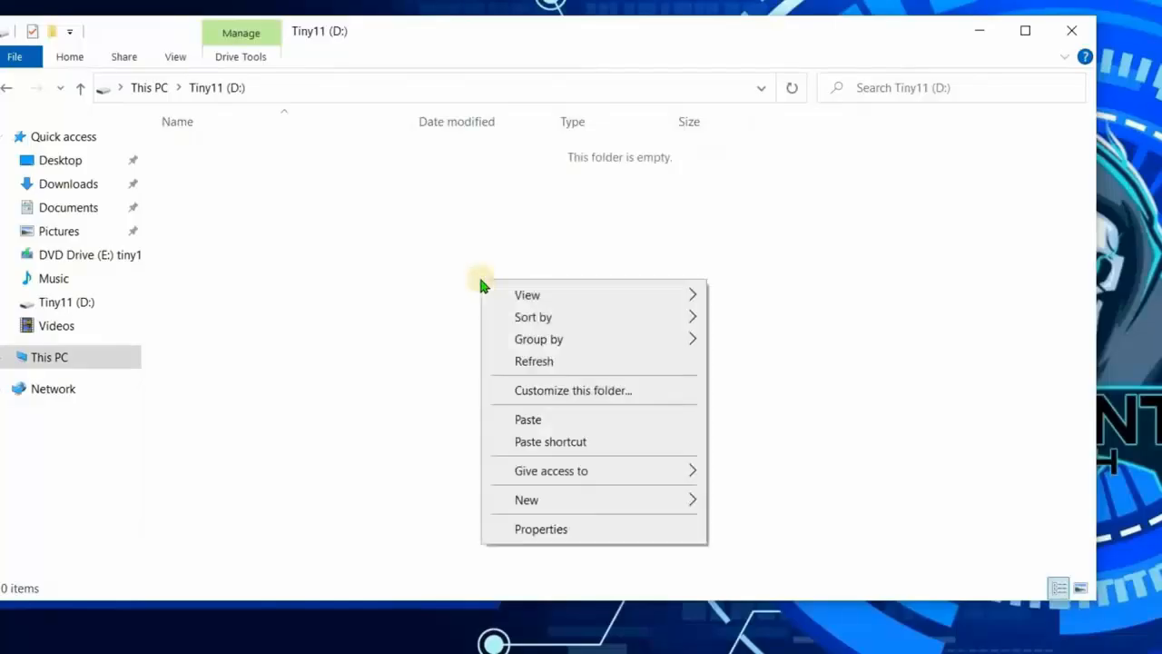
left_click(544, 419)
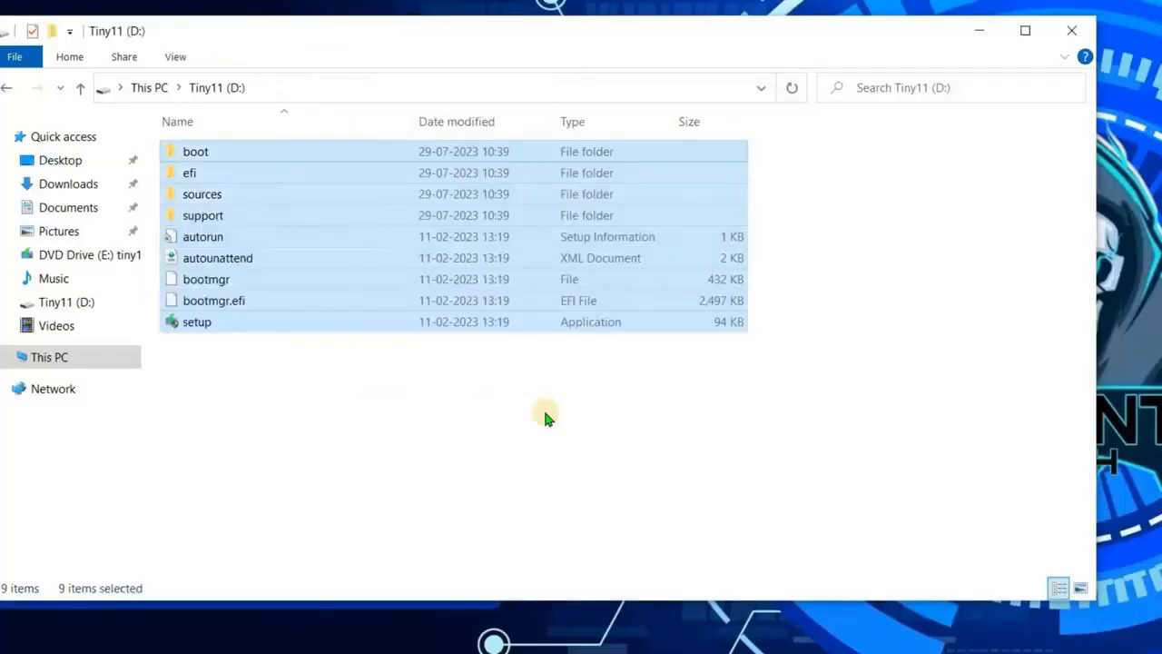
left_click(546, 416)
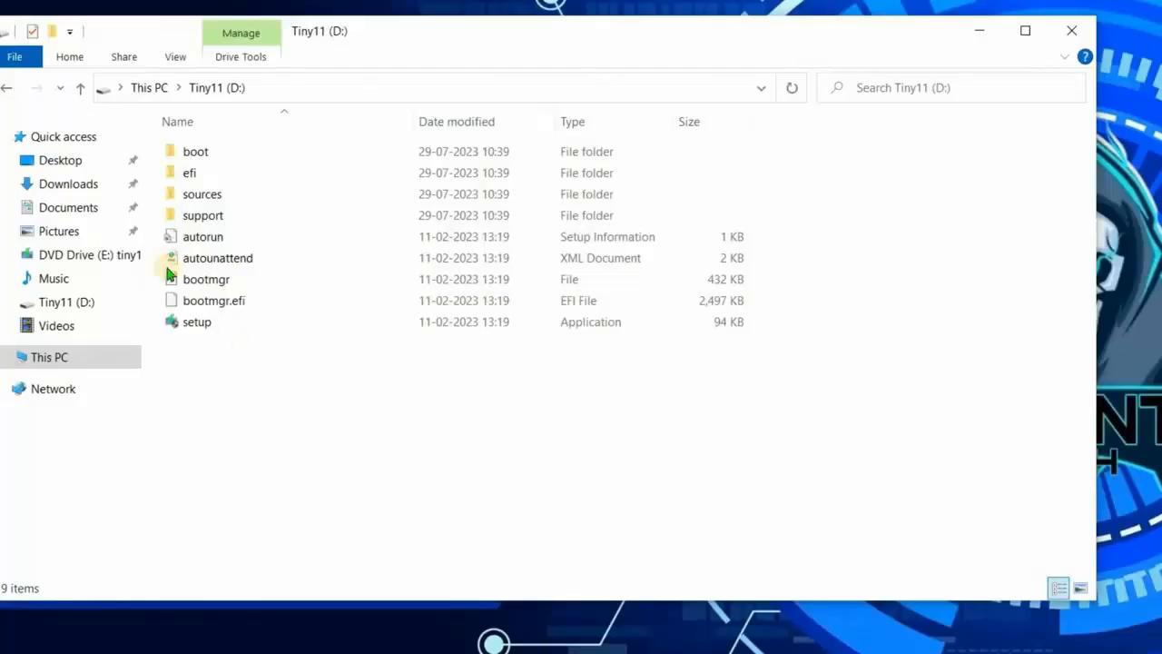
Extract the Tiny11 Patch archive from Downloads into D:\sources, replacing the existing appraiserres.dll
left_click(68, 184)
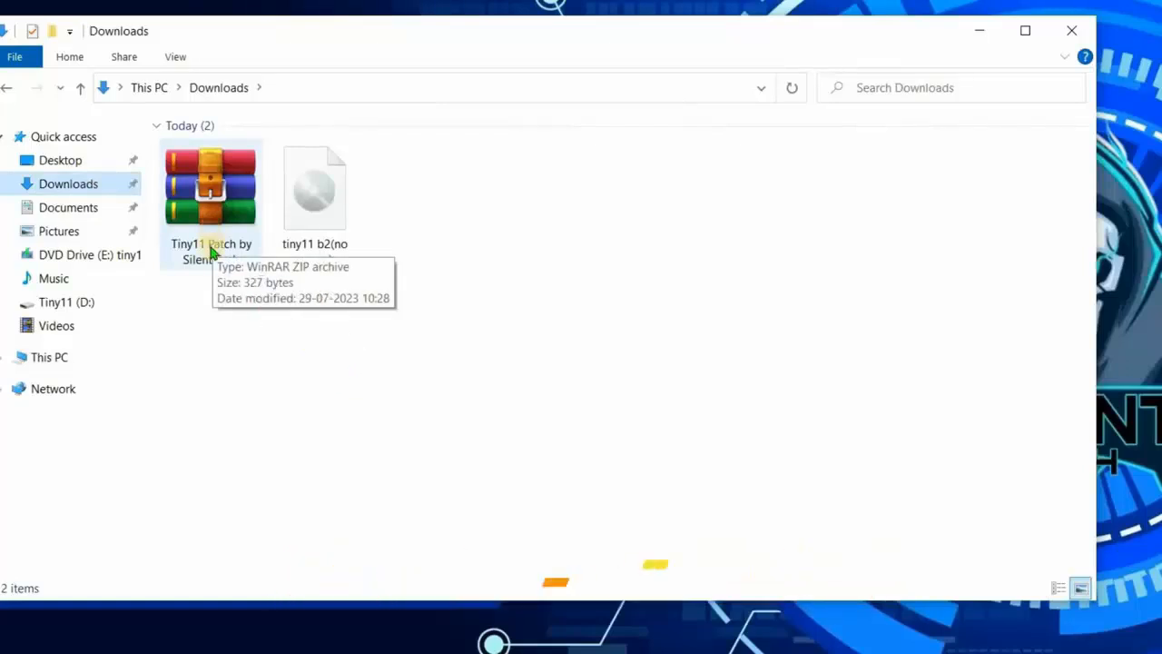
left_click(211, 253)
right_click(210, 252)
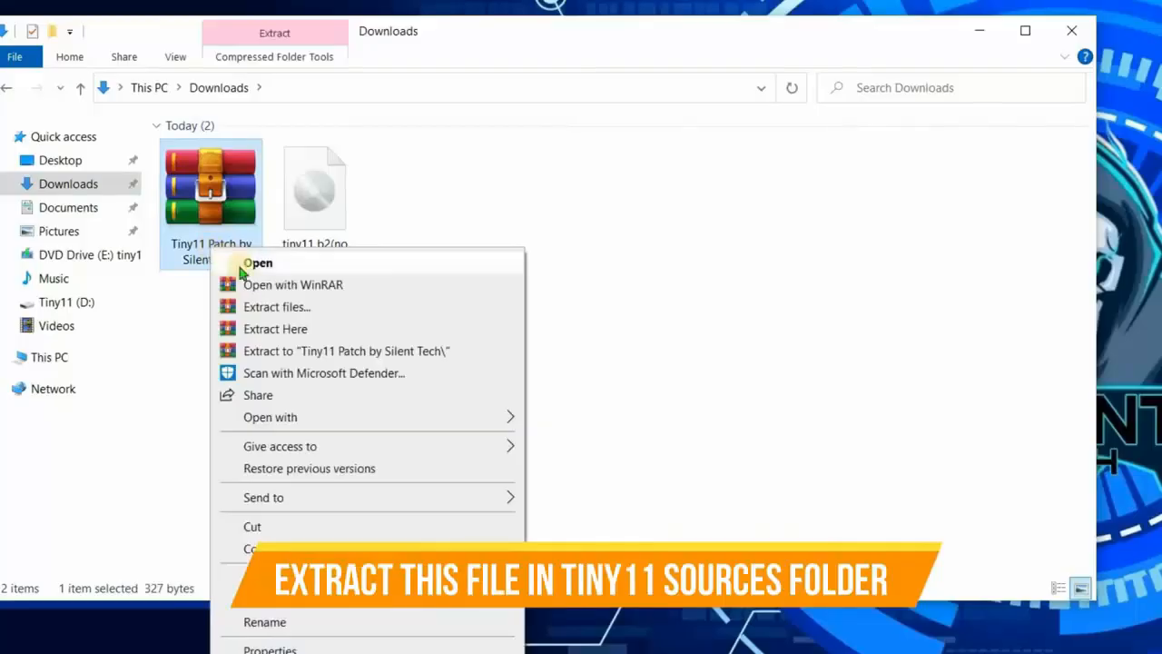
left_click(262, 306)
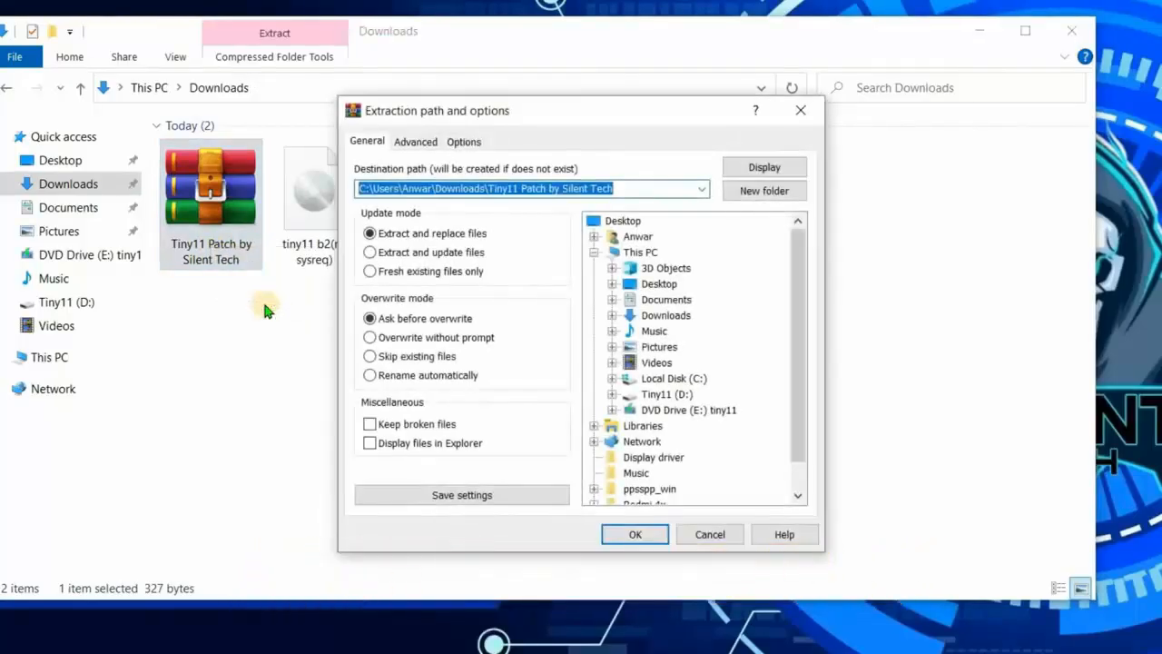
double_click(653, 396)
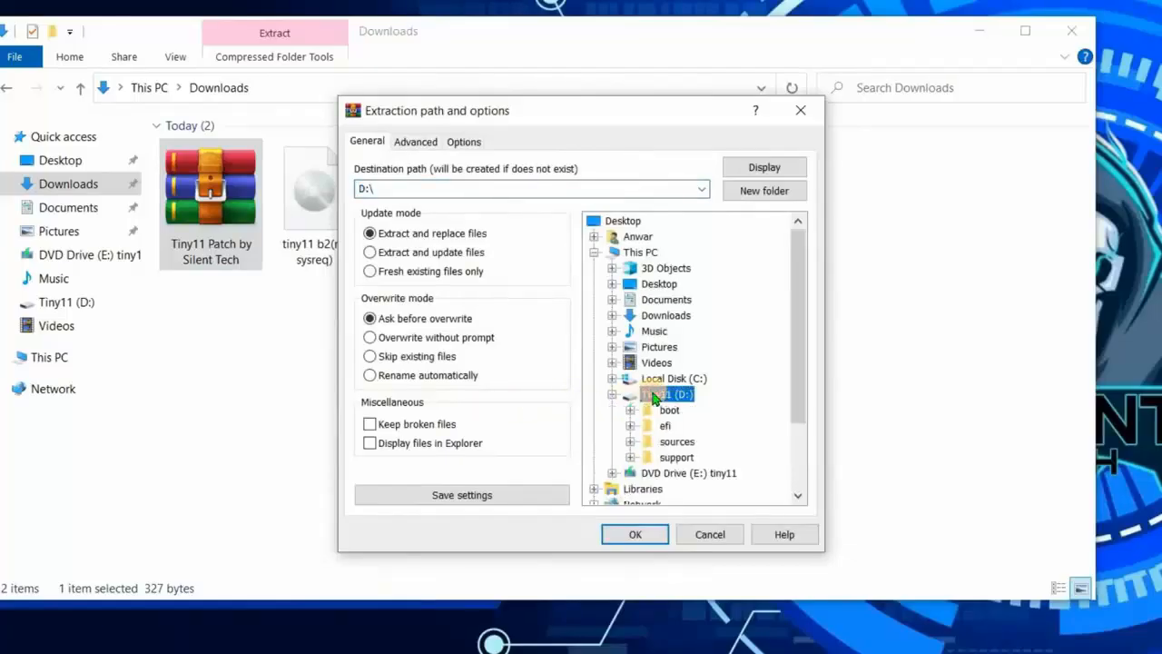
left_click(677, 442)
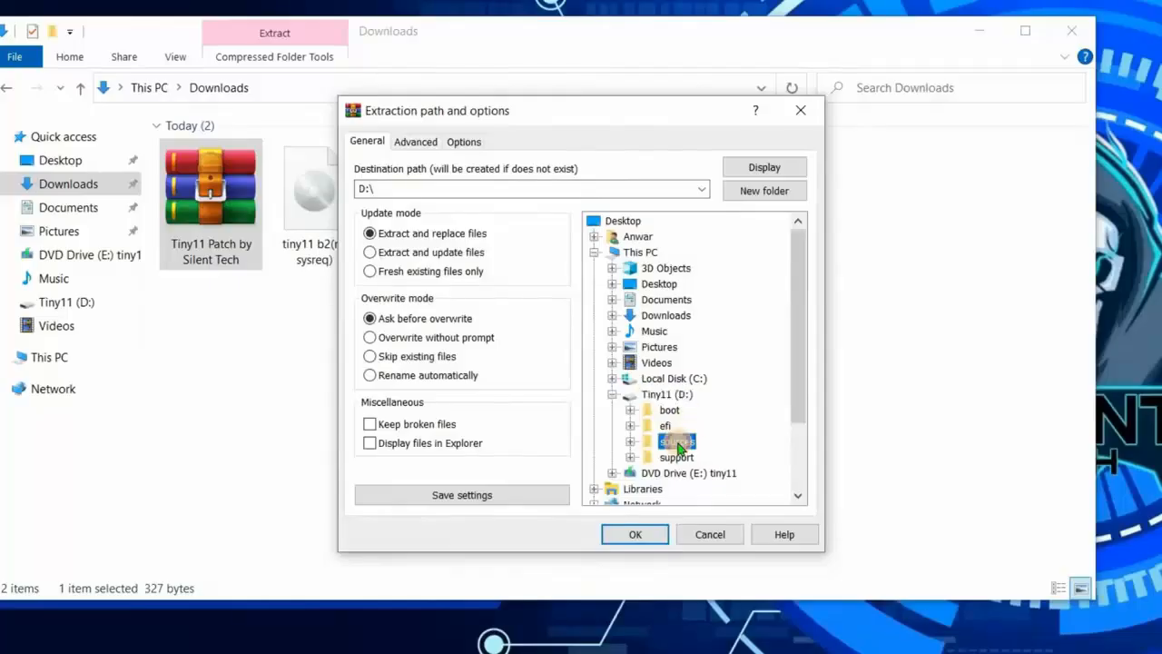
left_click(634, 535)
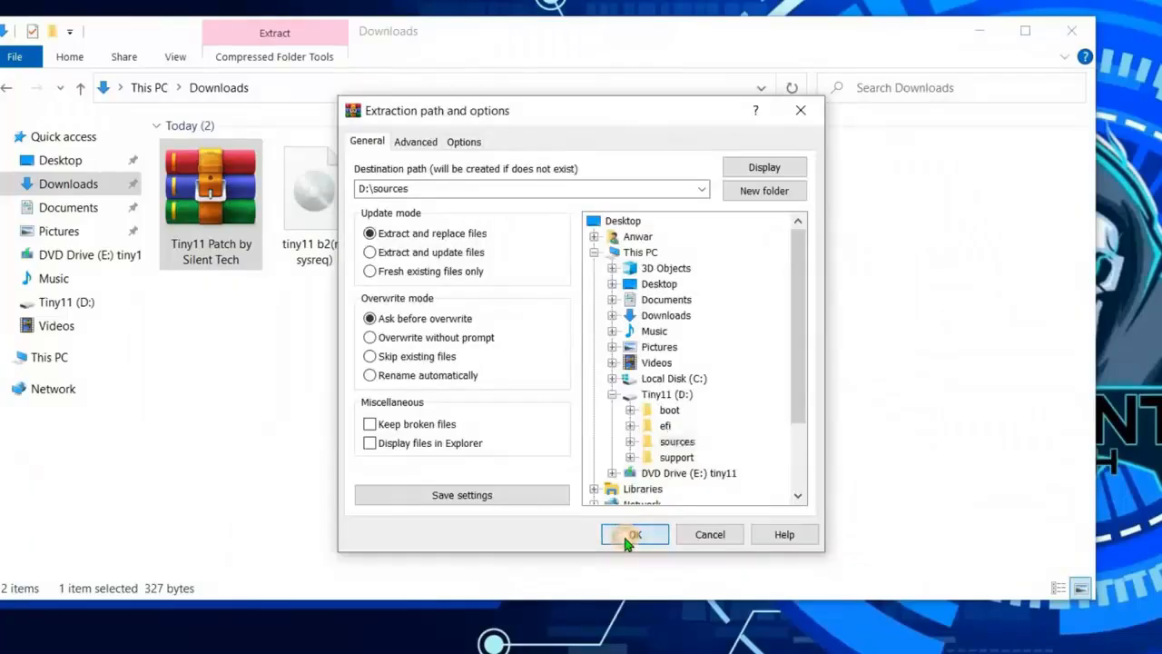
left_click(634, 534)
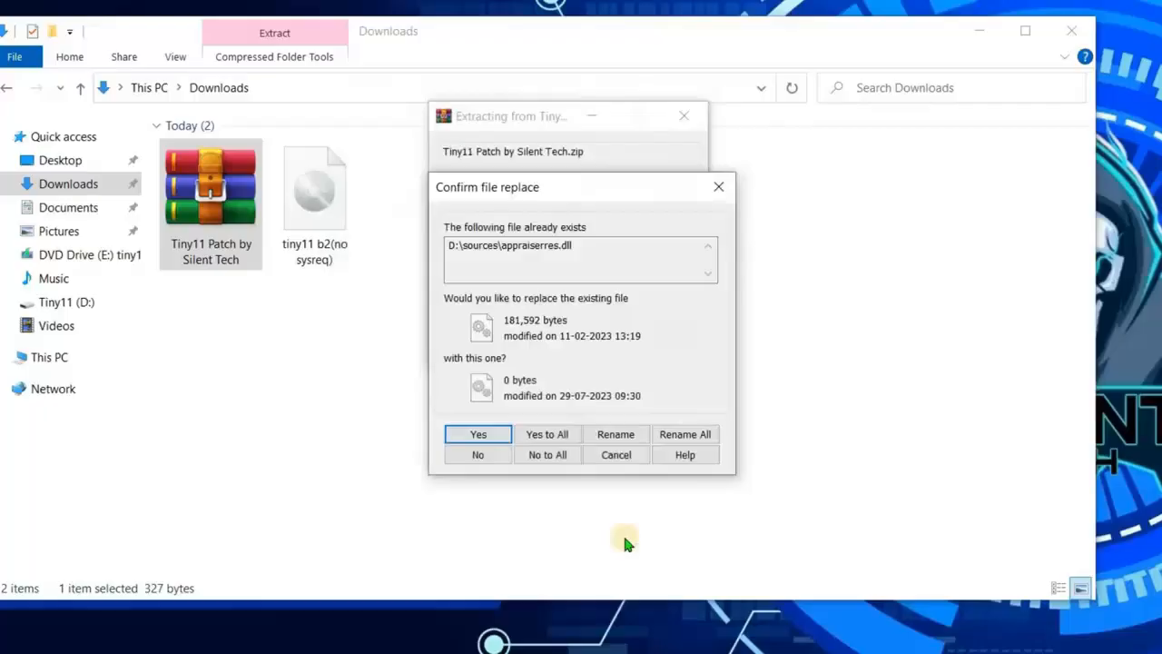
left_click(480, 434)
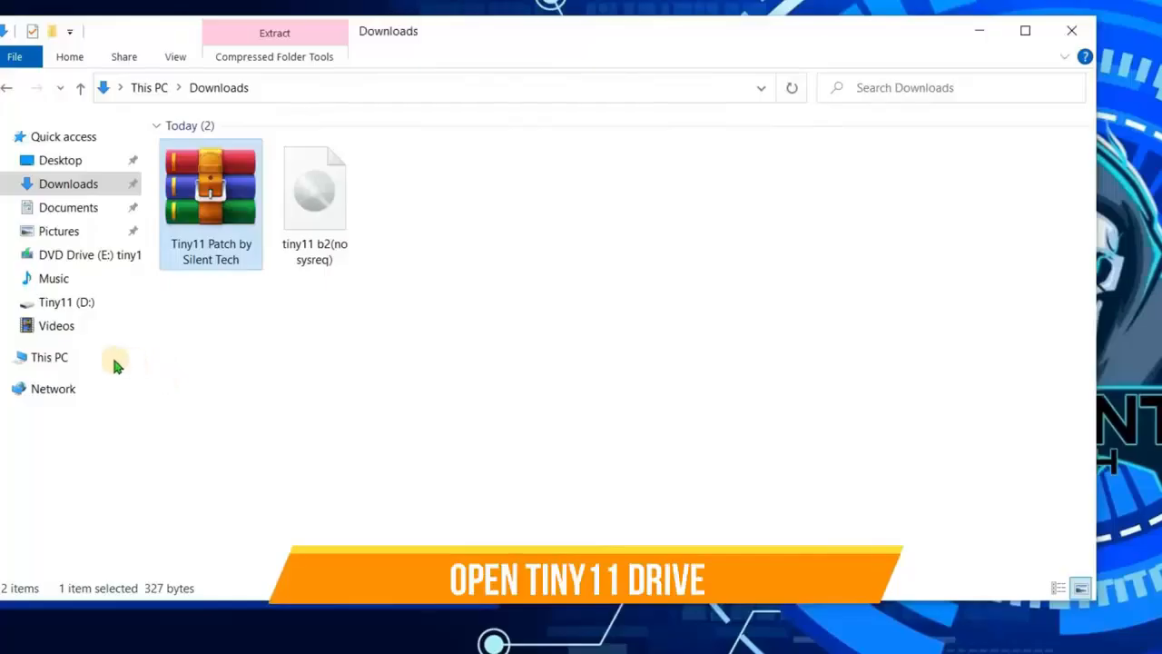
Run setupprep from the sources folder on the Tiny11 (D:) drive as administrator
left_click(55, 358)
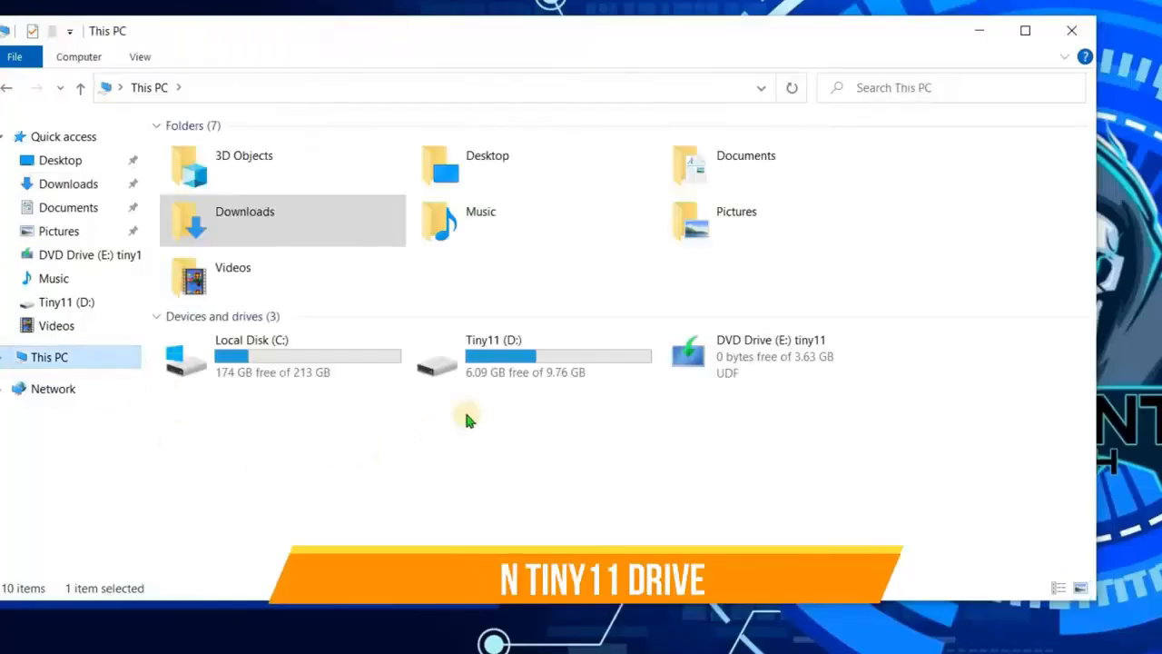
double_click(511, 379)
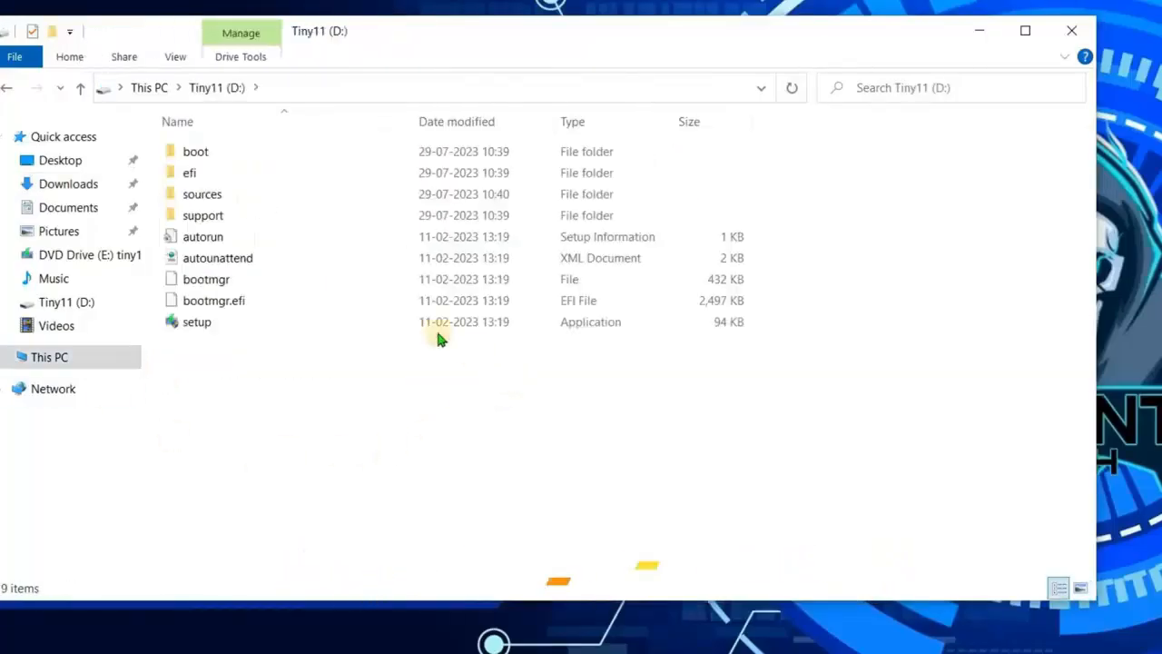
double_click(346, 195)
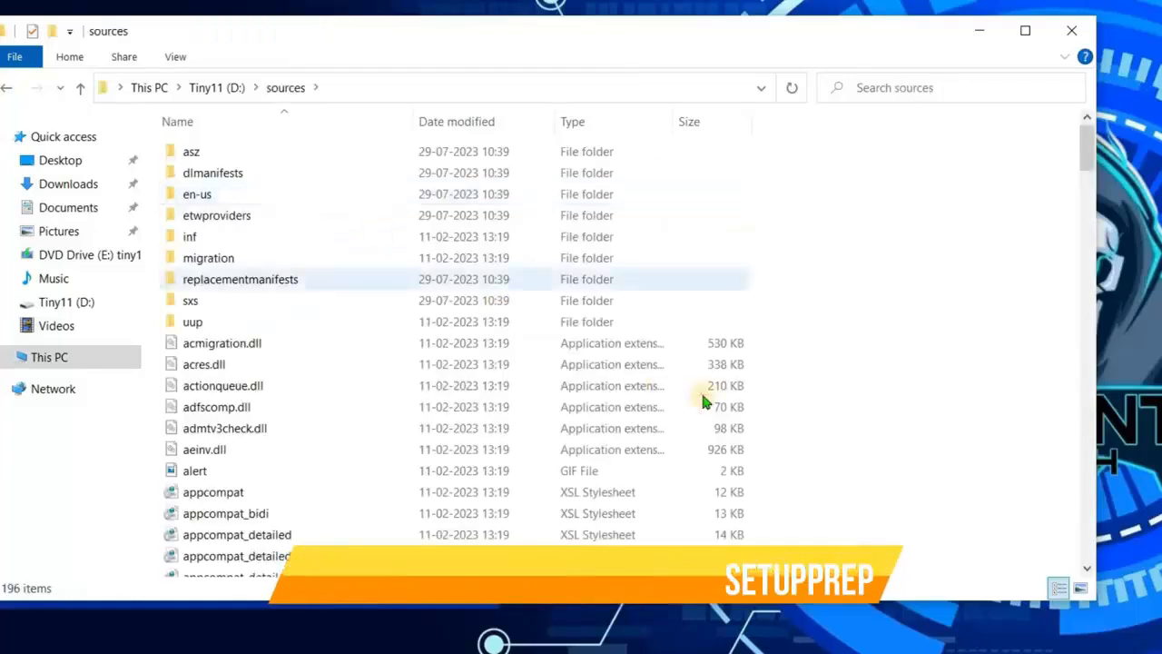
scroll(902, 398, "down", 4)
scroll(903, 398, "down", 13)
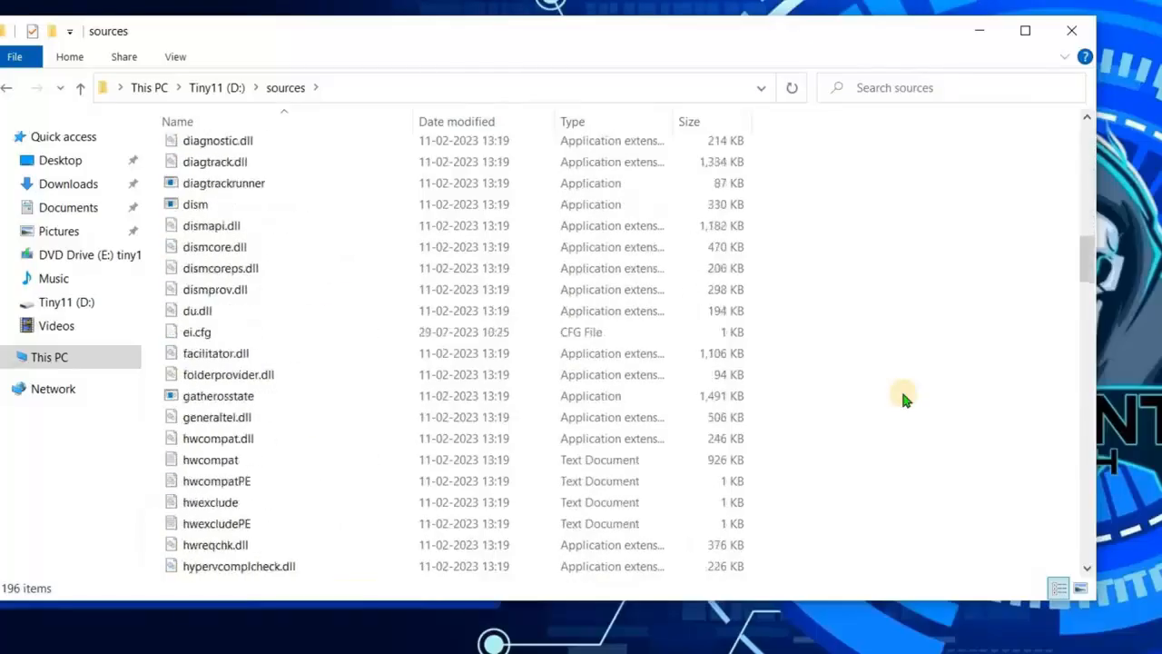
scroll(903, 398, "down", 13)
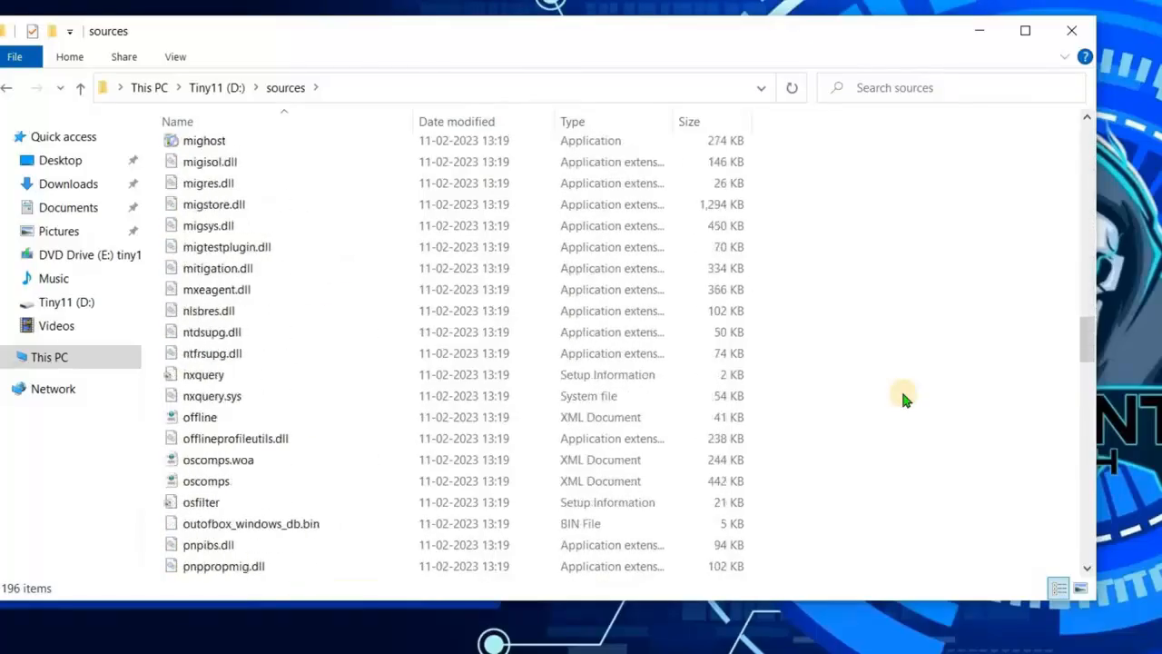
scroll(904, 398, "down", 13)
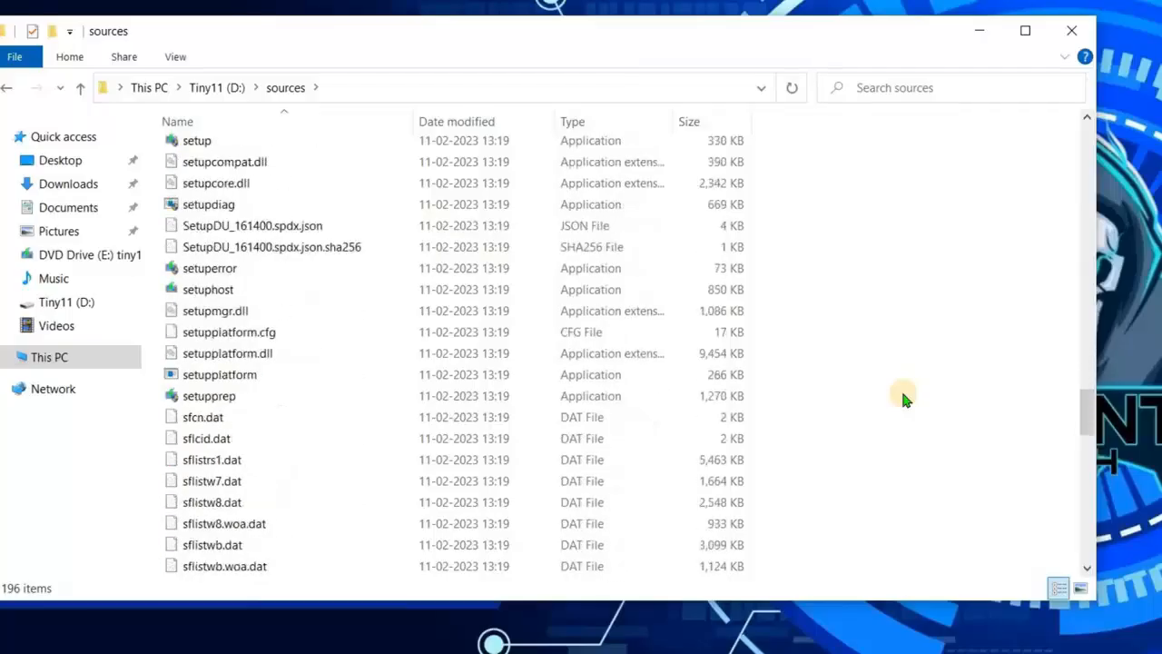
scroll(903, 397, "down", 1)
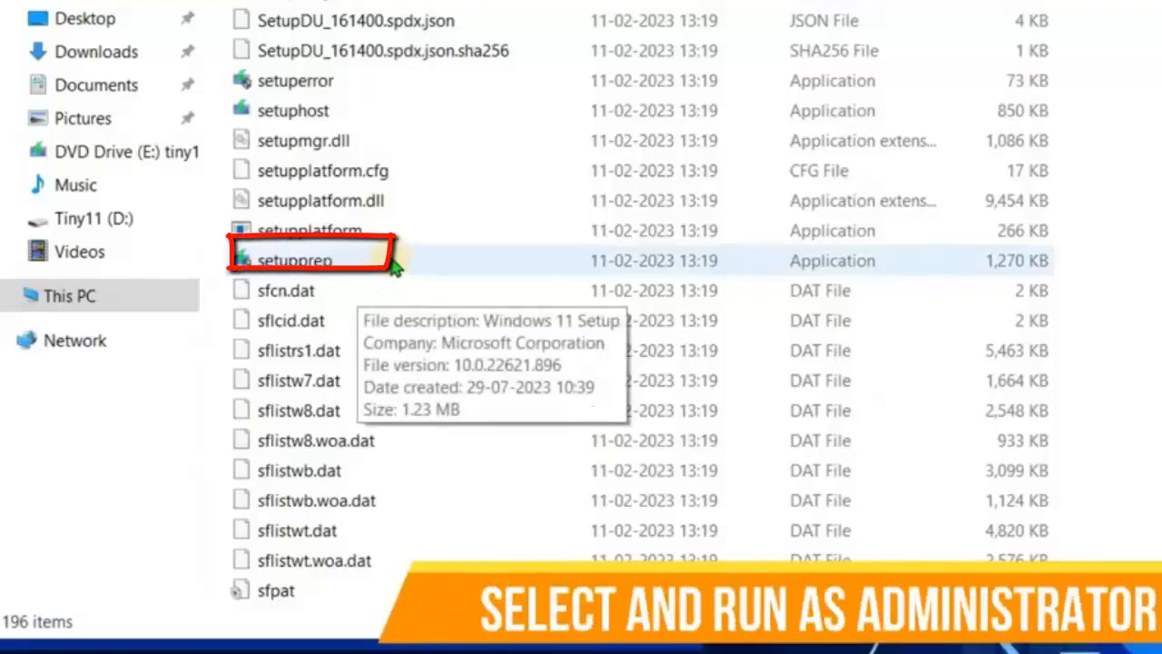
left_click(394, 263)
right_click(394, 262)
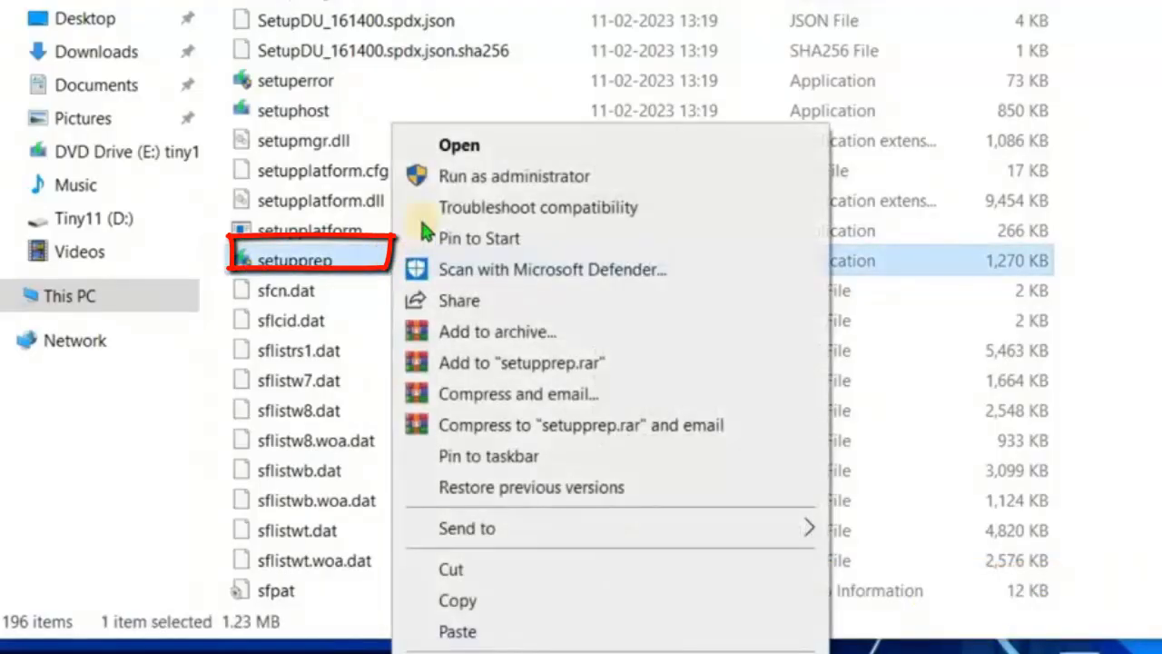
left_click(443, 178)
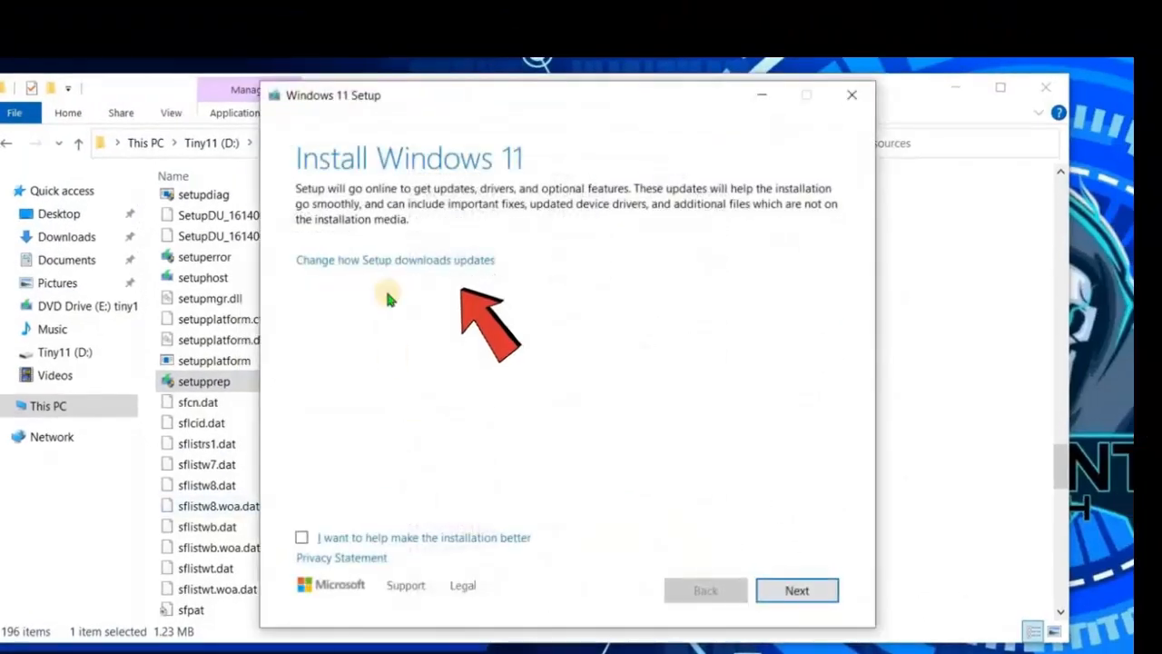
Set Windows 11 Setup's update download option to Not right now and continue to the Ready to install page
left_click(390, 265)
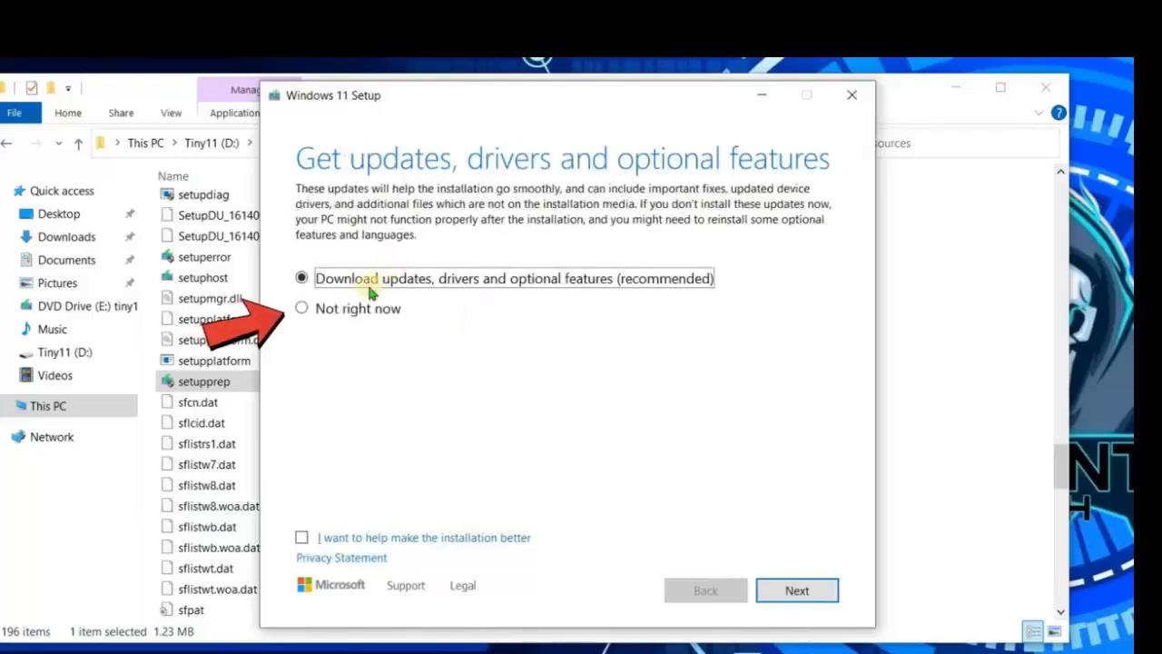
left_click(343, 310)
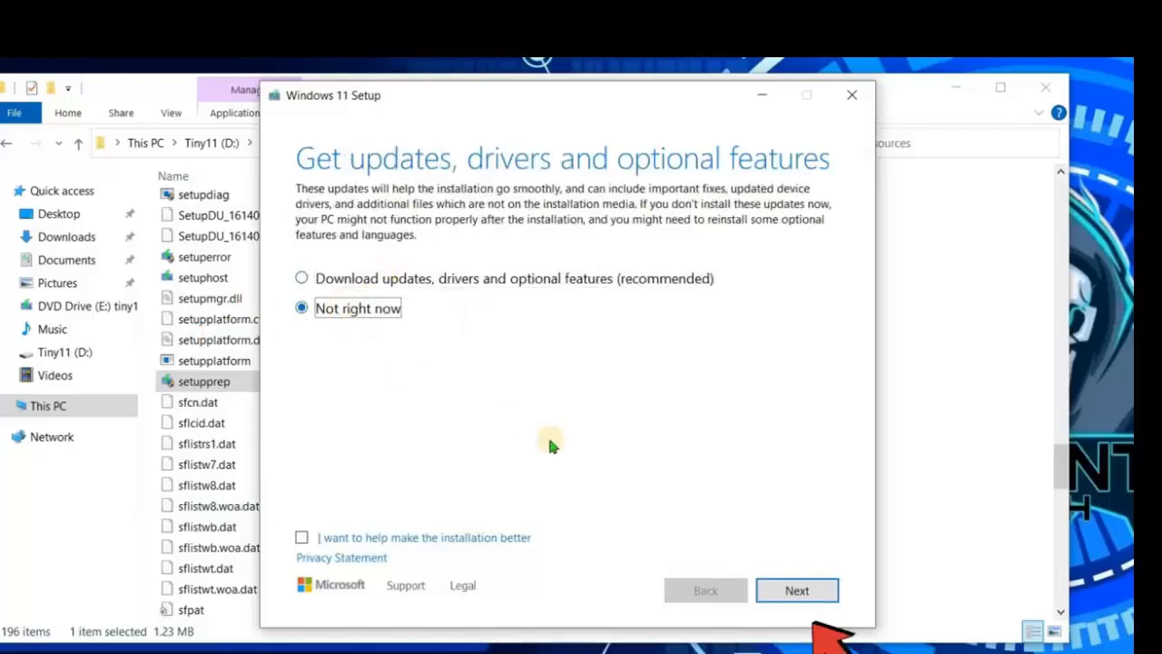
left_click(790, 591)
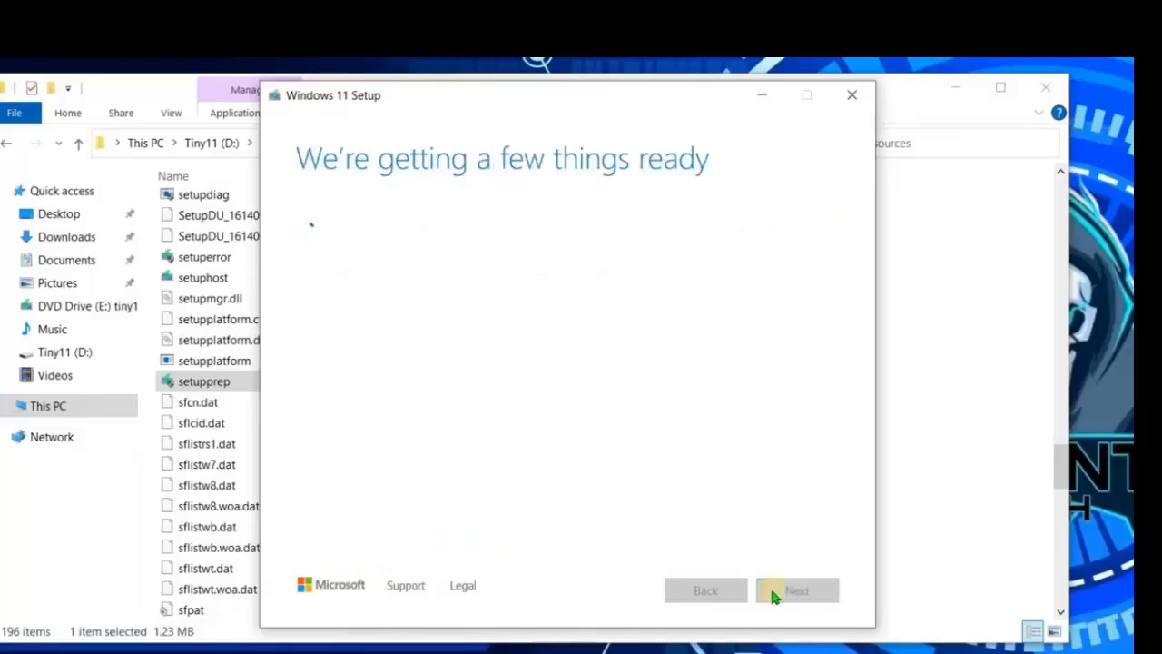
left_click(790, 592)
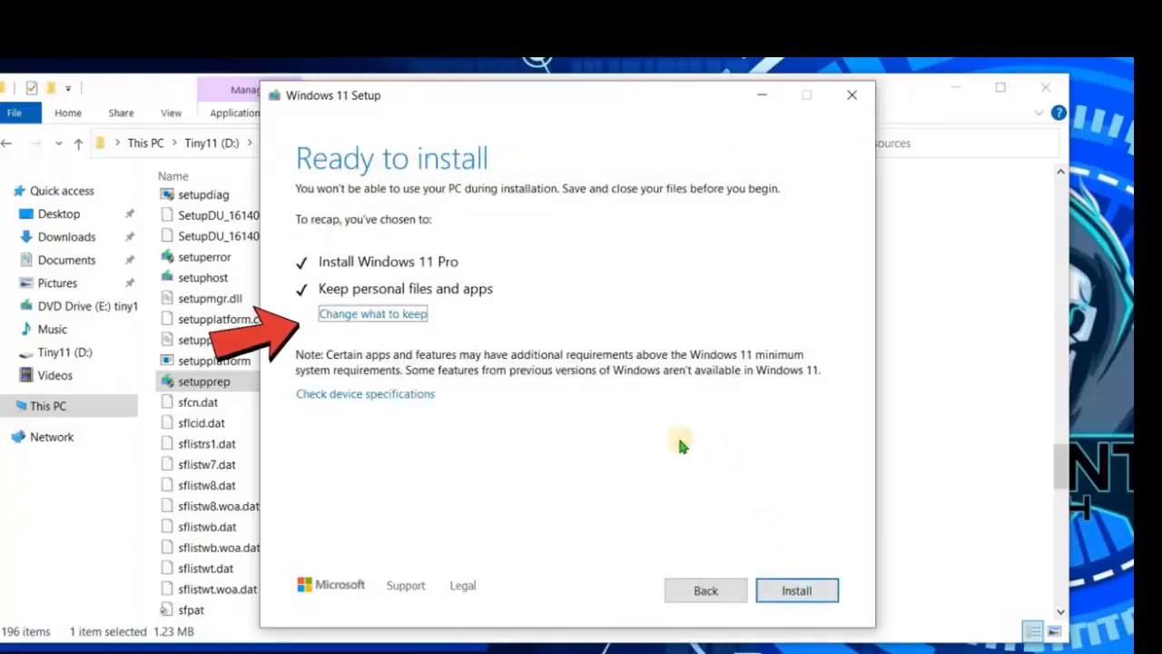
Choose to keep personal files and apps, and start the Windows 11 Pro installation
left_click(359, 324)
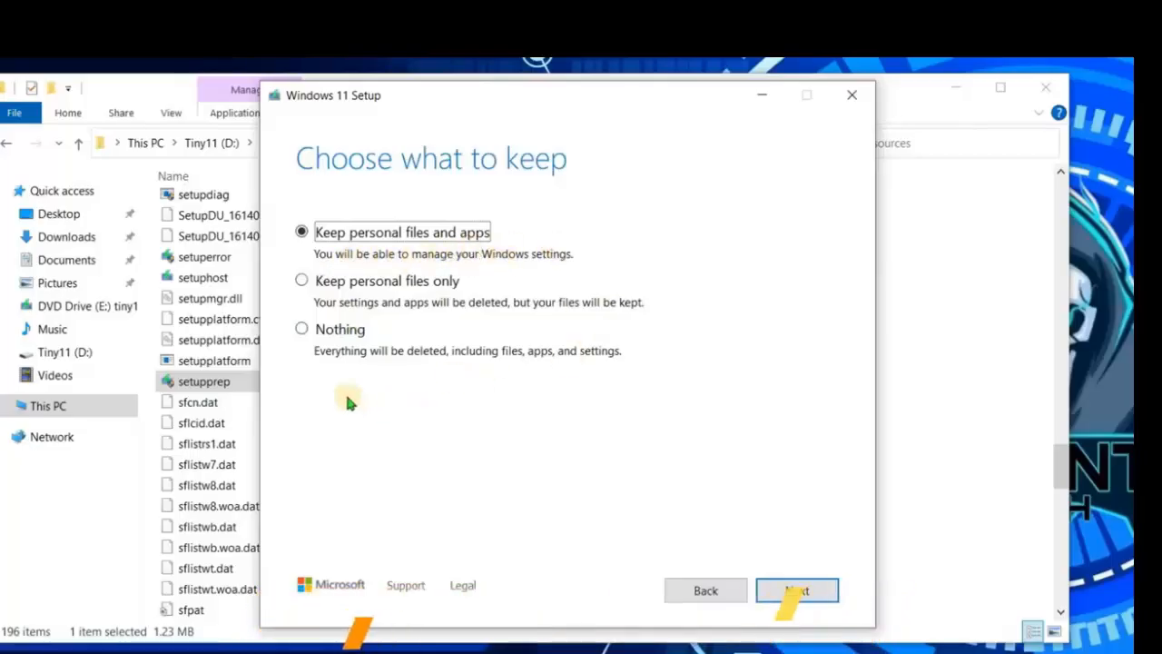
left_click(792, 588)
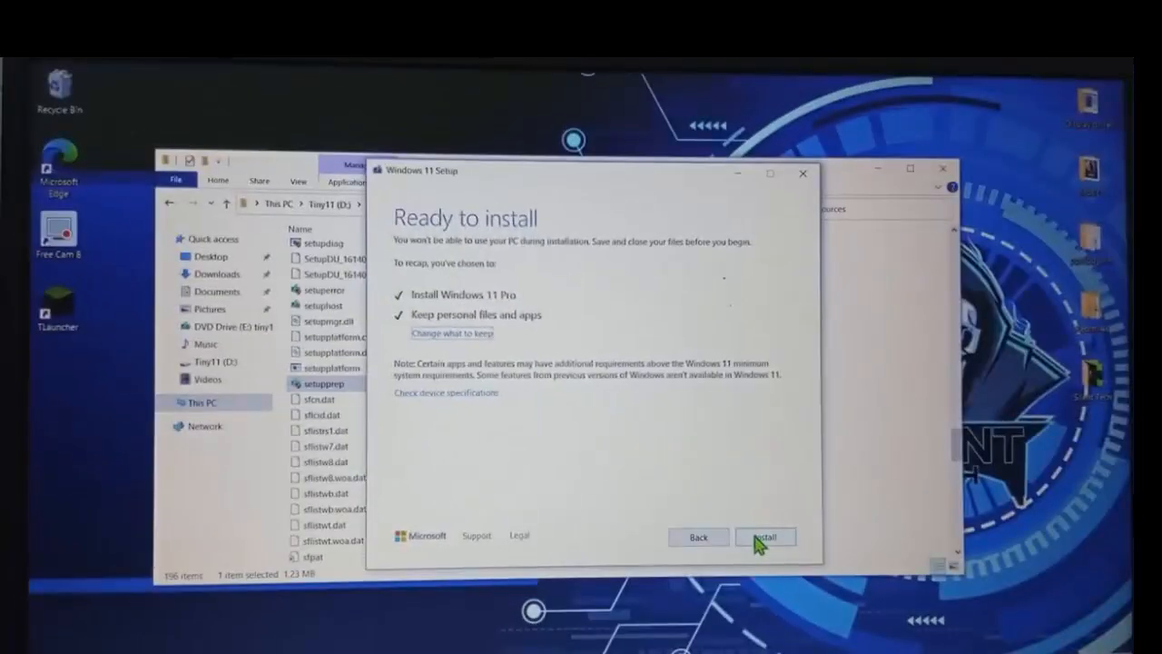
left_click(760, 537)
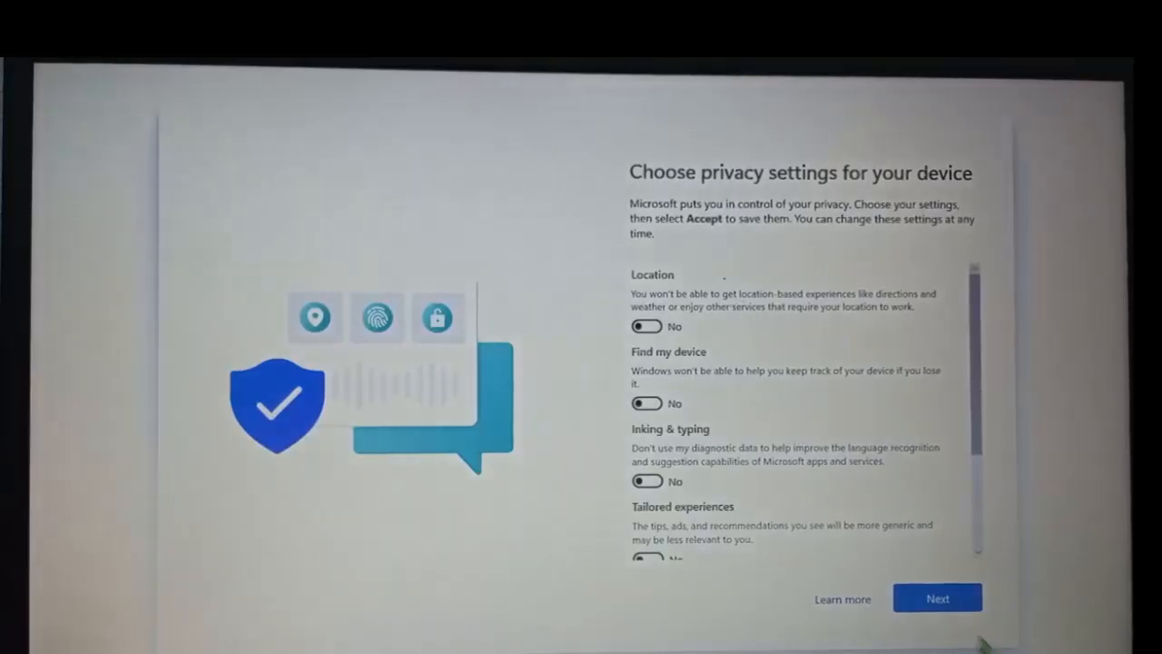
Continue past the device privacy settings with the options set to No, and briefly check the Start menu
left_click(954, 607)
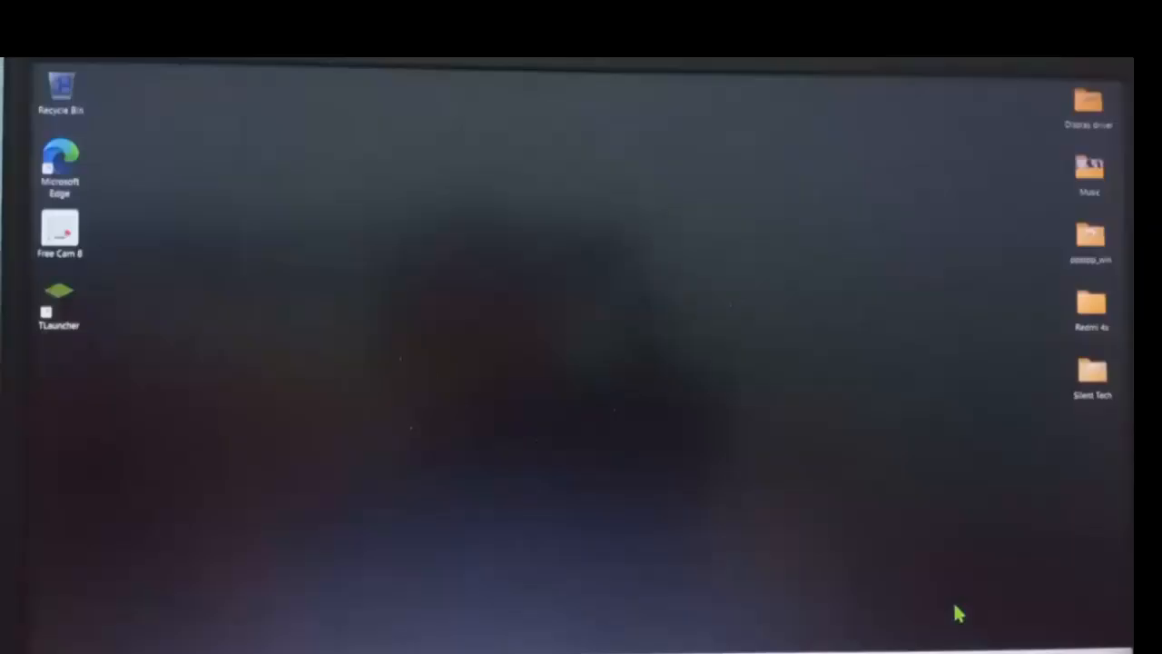
key("super")
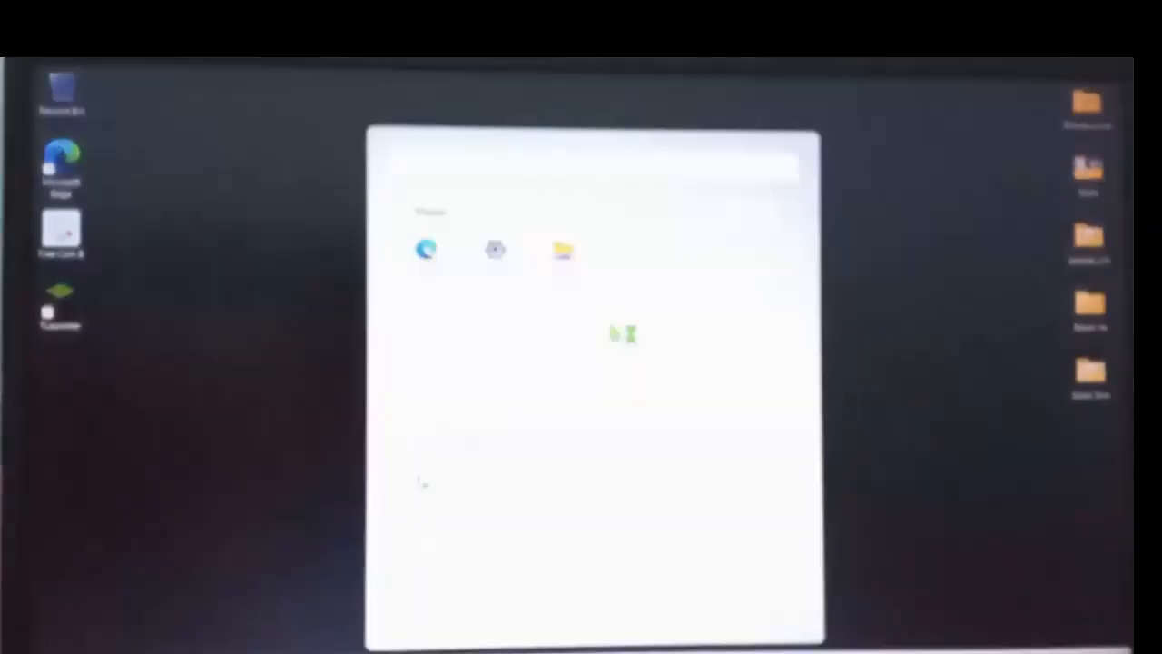
left_click(1098, 522)
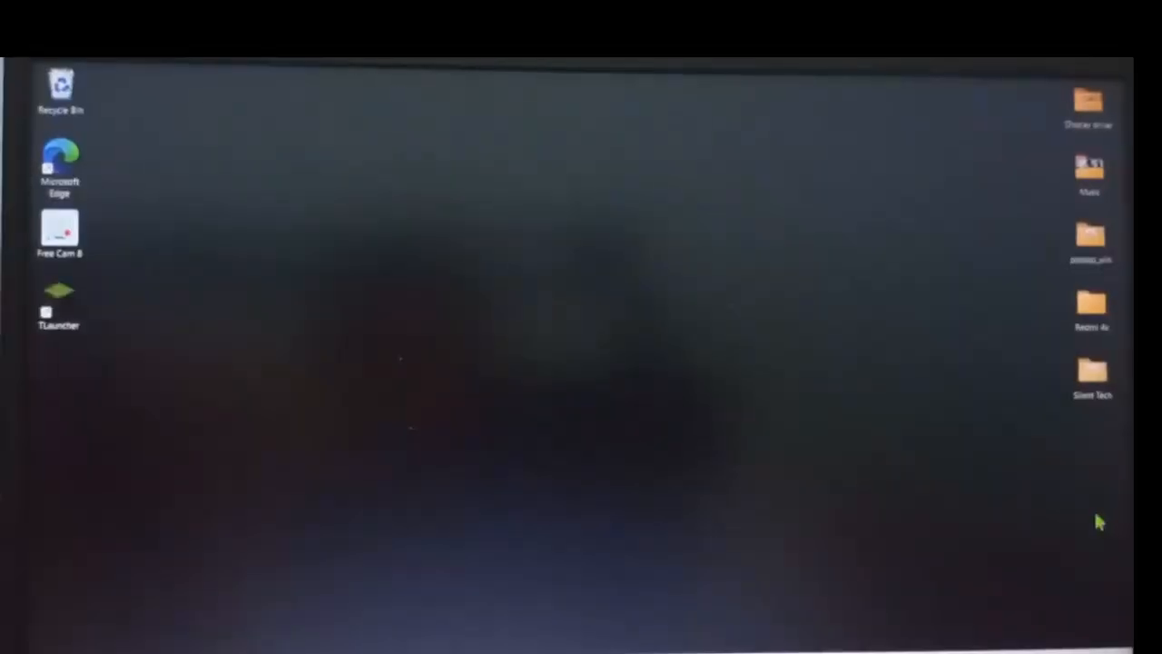
Open a new screen recording in Free Cam 8 and choose a preset size for the capture area
double_click(59, 234)
left_click(467, 379)
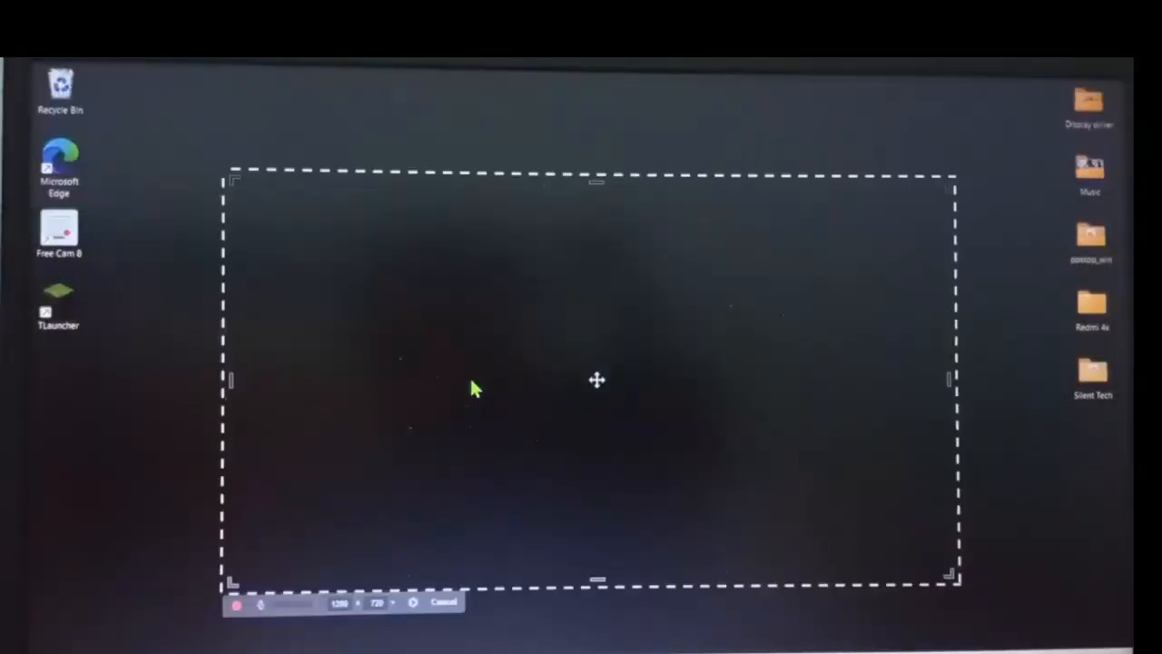
left_click(397, 602)
left_click(363, 558)
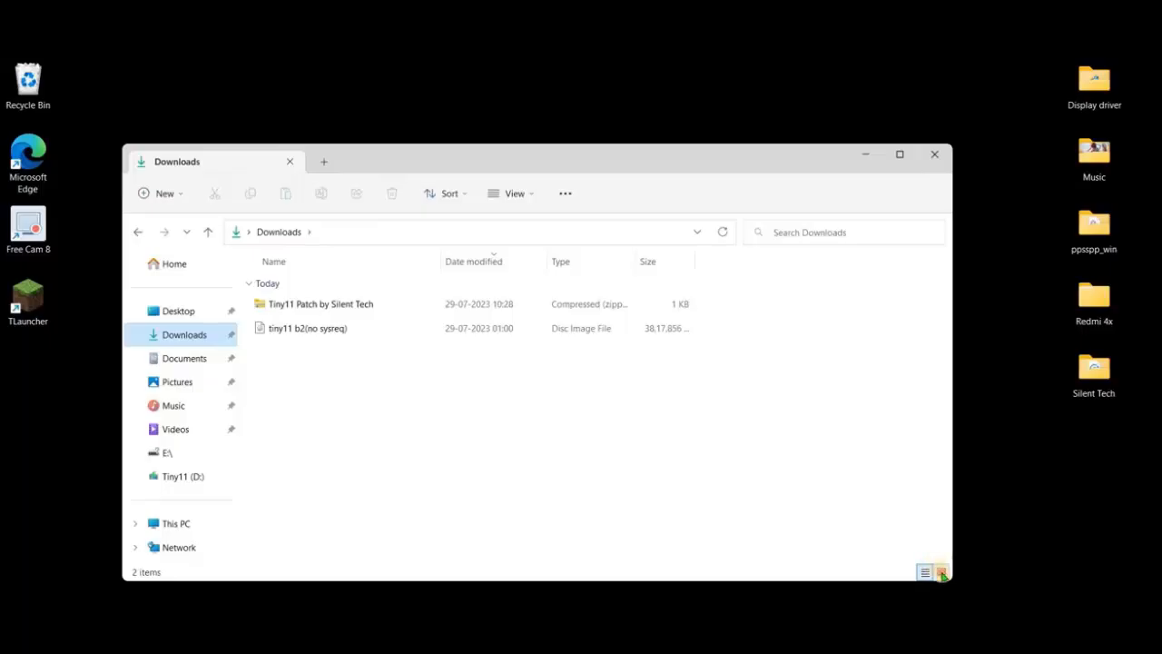
Display the files in the Downloads folder as large icons
left_click(941, 573)
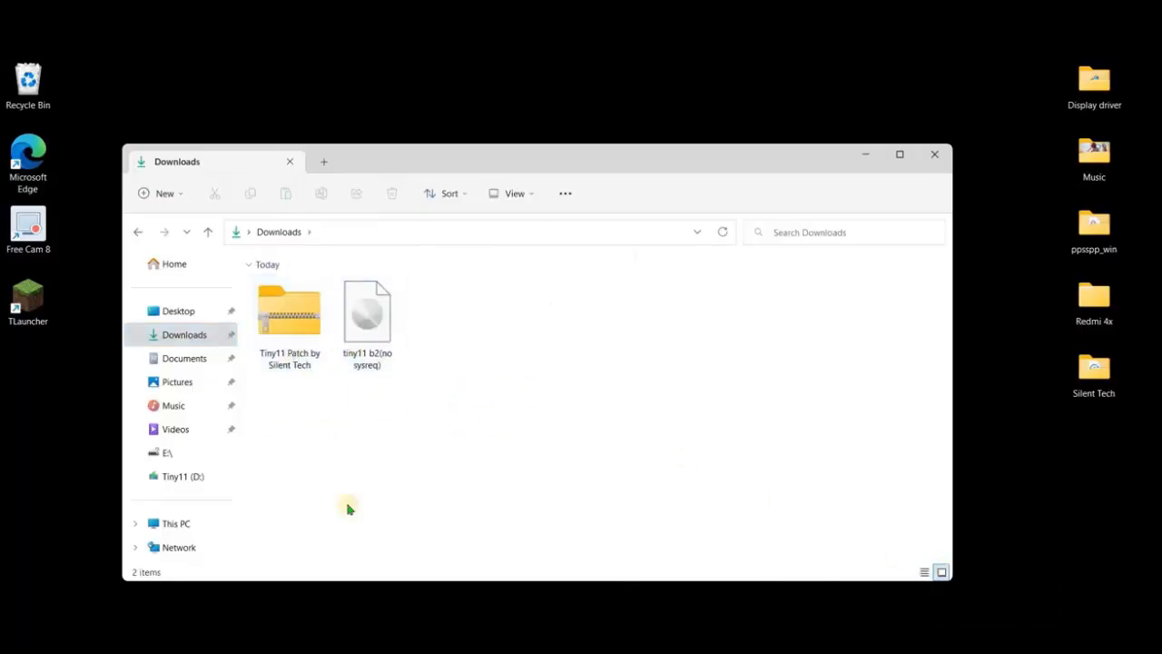